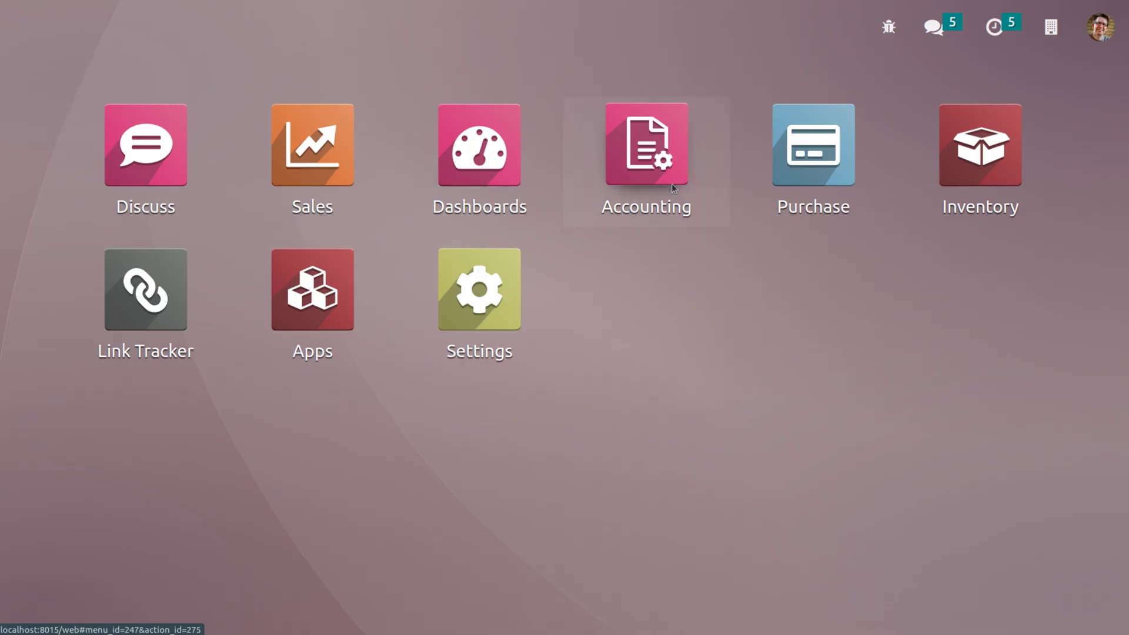
From the Accounting app, go to Configuration > Management > Asset Models.
left_click(673, 187)
left_click(700, 34)
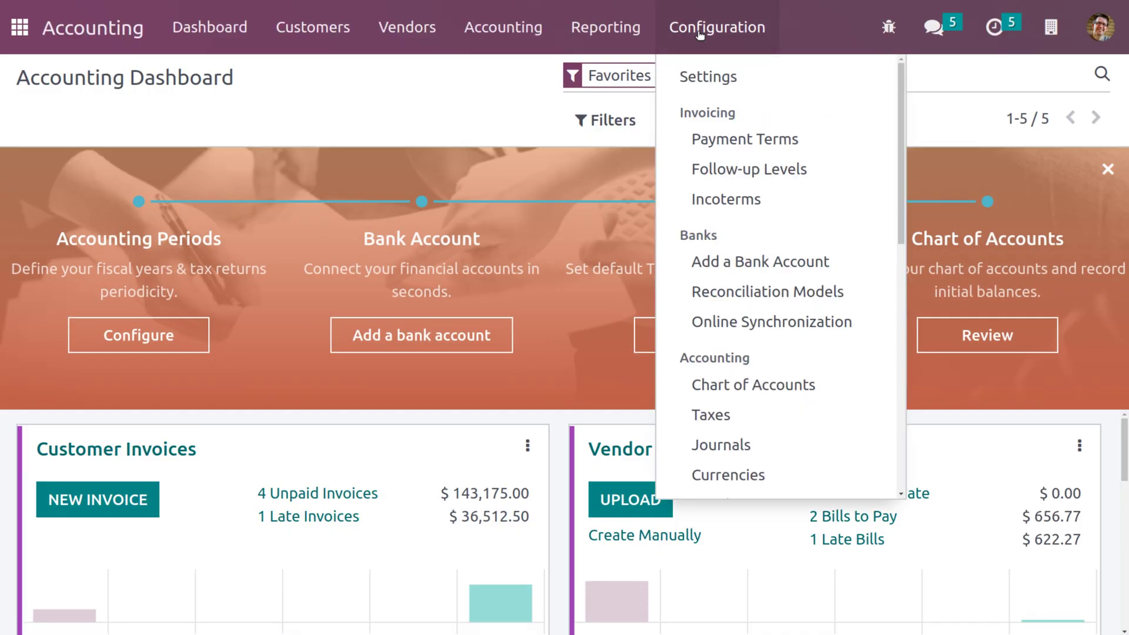
scroll(733, 323, "down", 5)
scroll(733, 323, "down", 1)
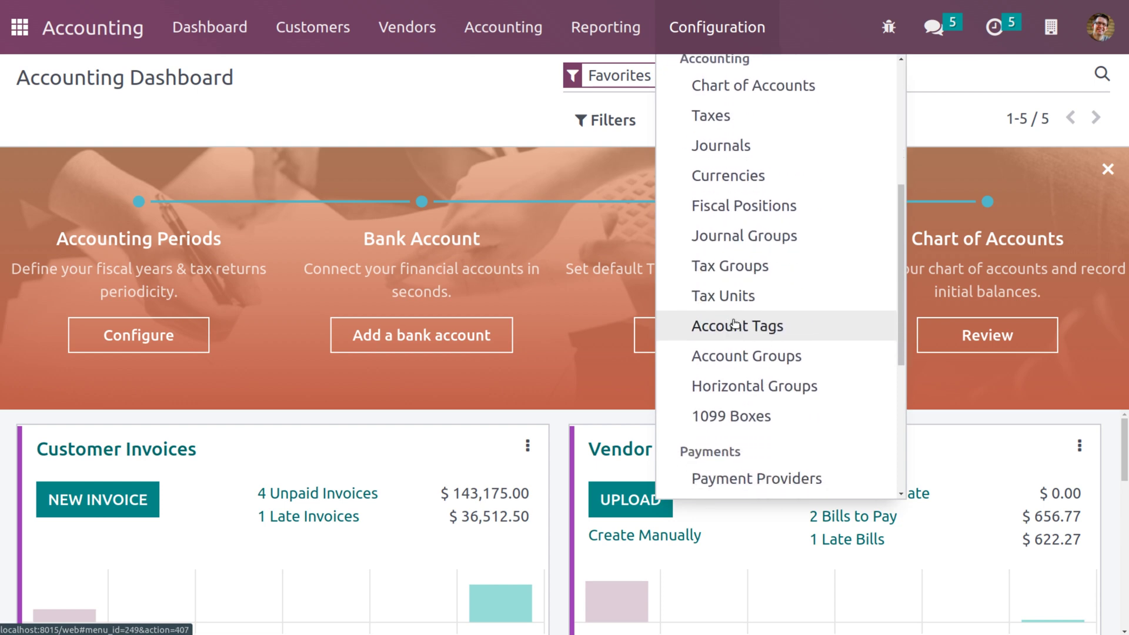
scroll(734, 323, "down", 5)
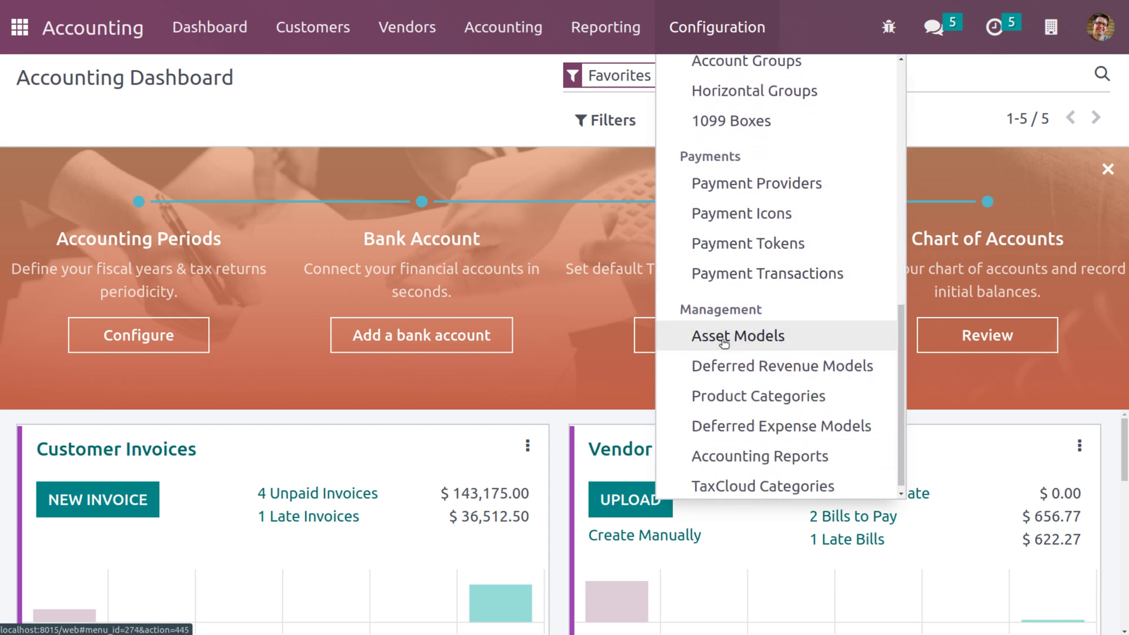
left_click(724, 343)
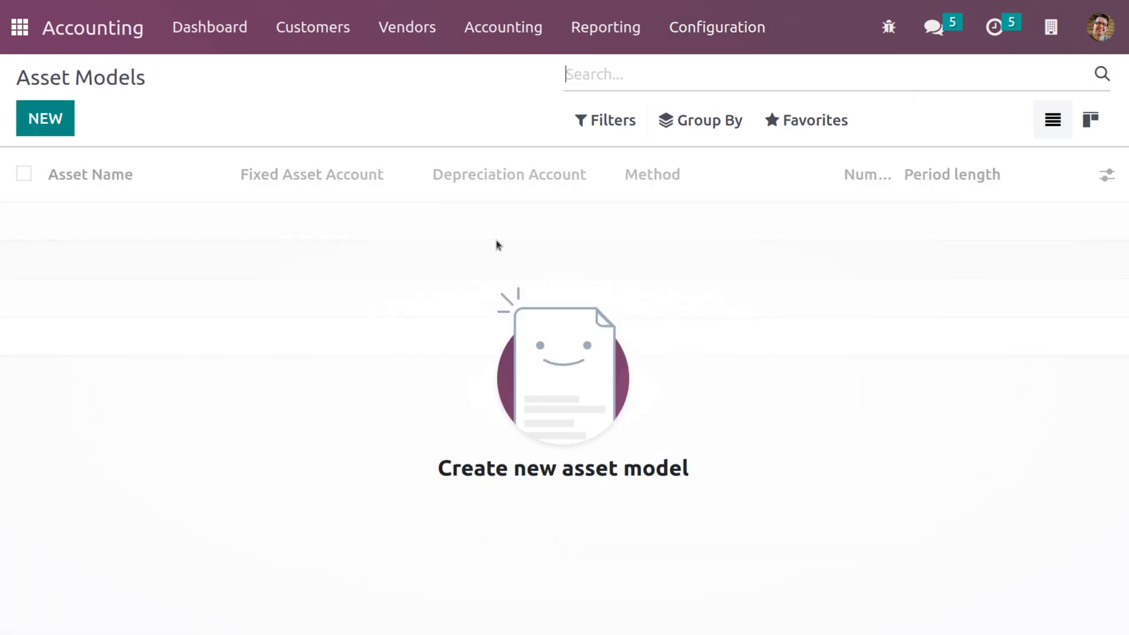
Create an asset model 'Laptop' with Straight Line depreciation in Months and No Prorata.
left_click(51, 129)
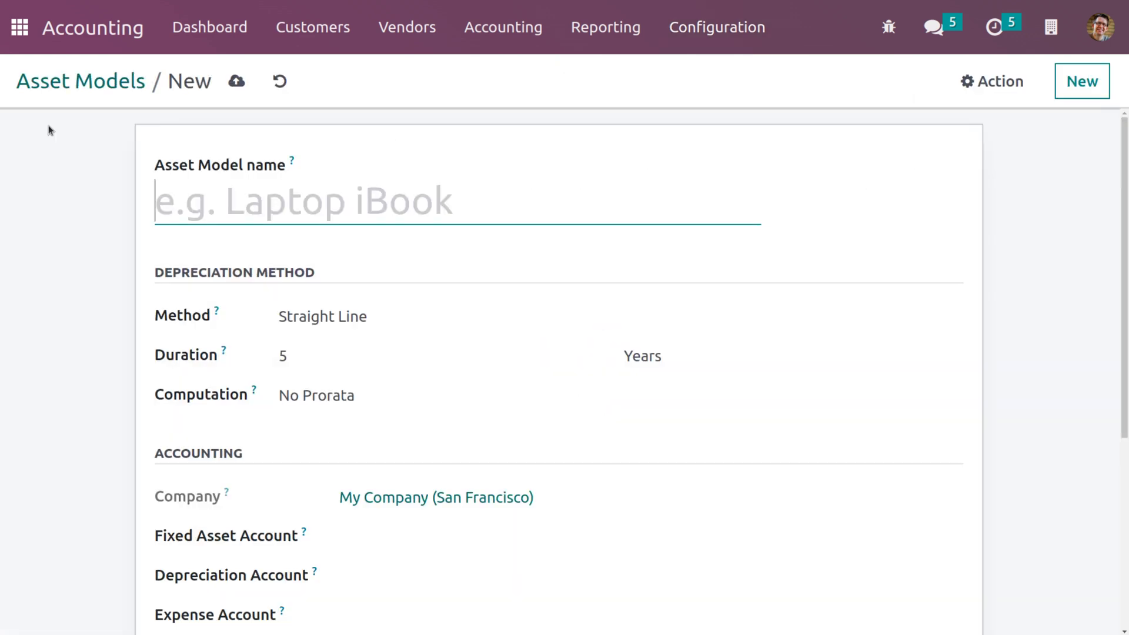
type("L")
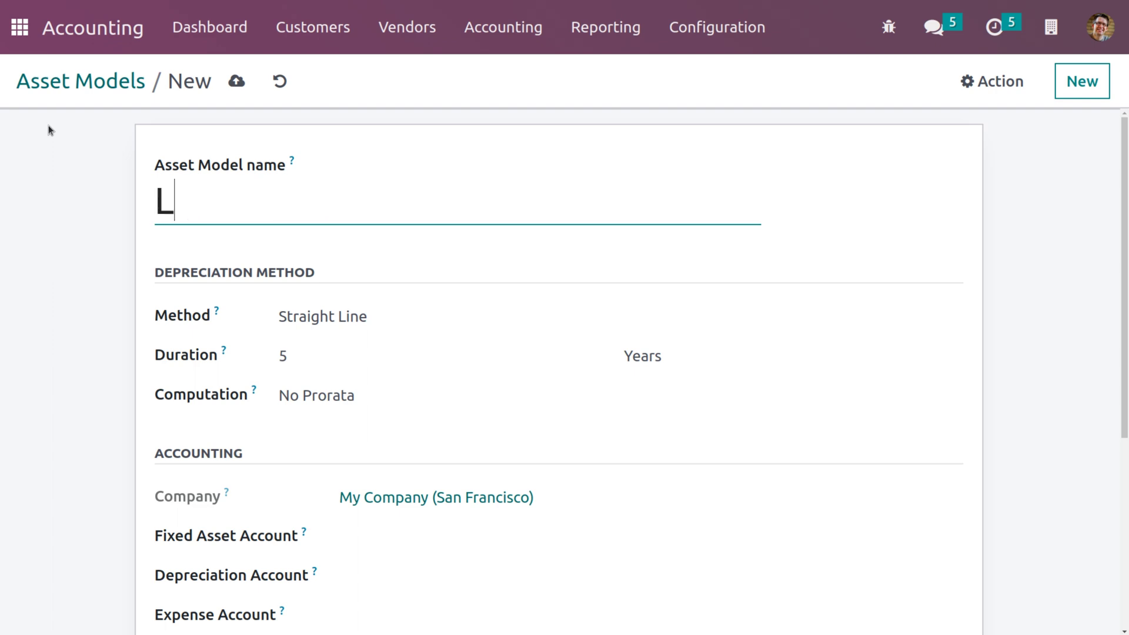
type("aptop")
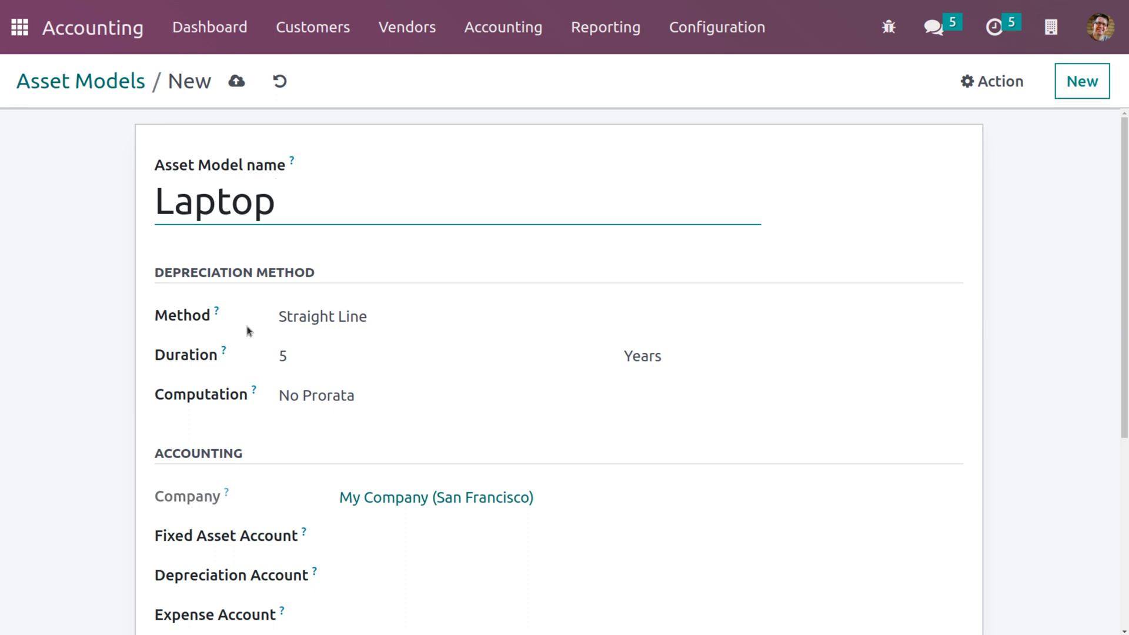
left_click(426, 328)
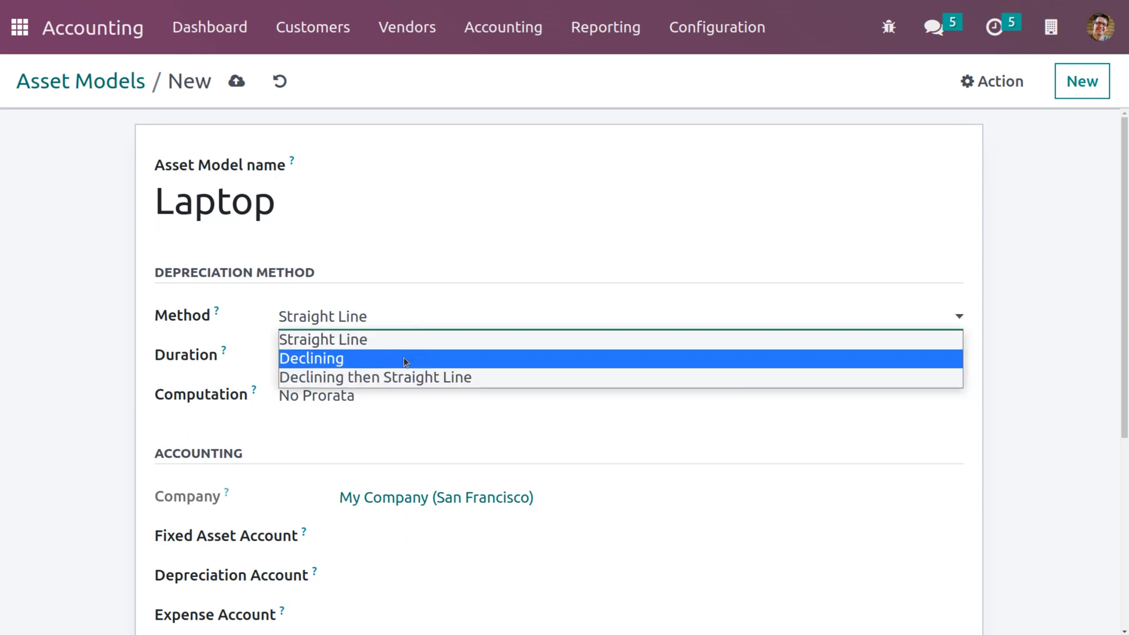
left_click(398, 401)
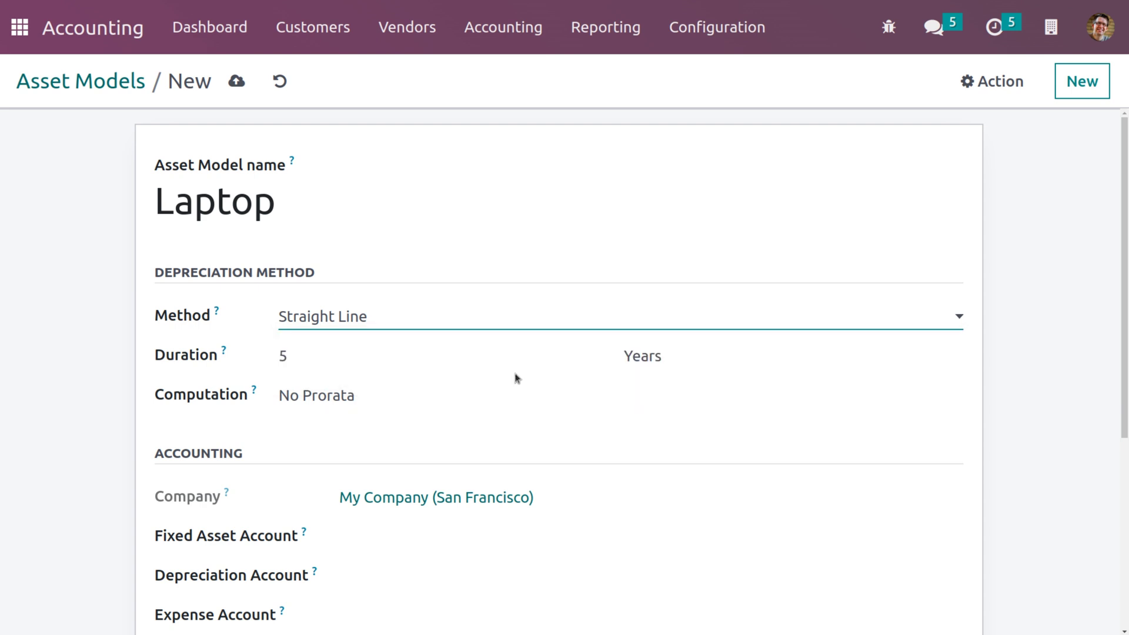
left_click(651, 364)
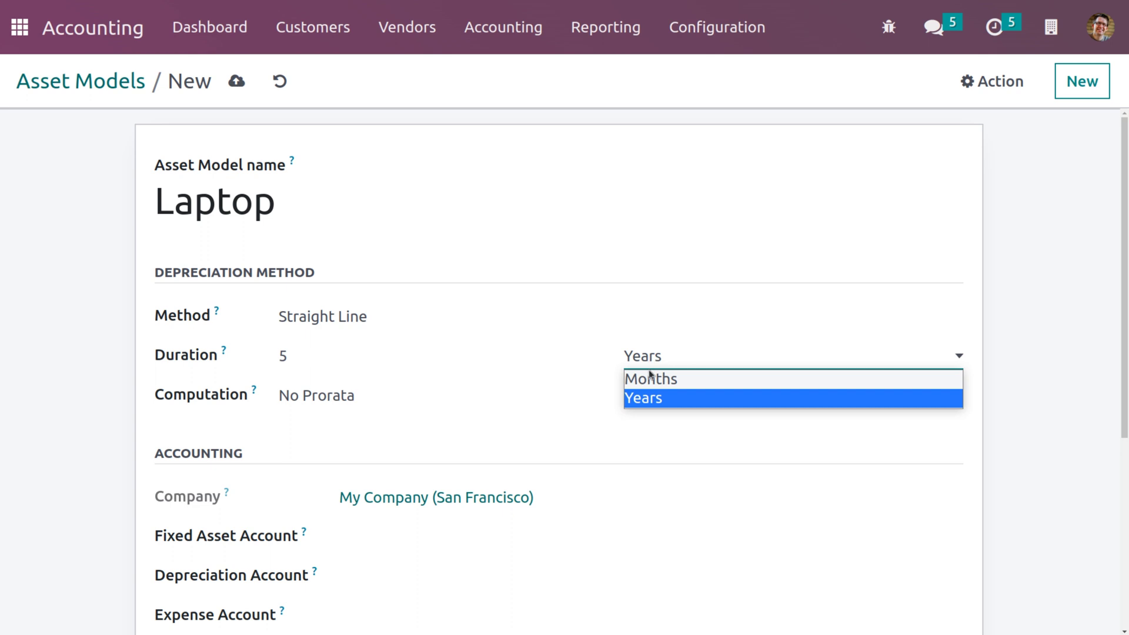
left_click(645, 378)
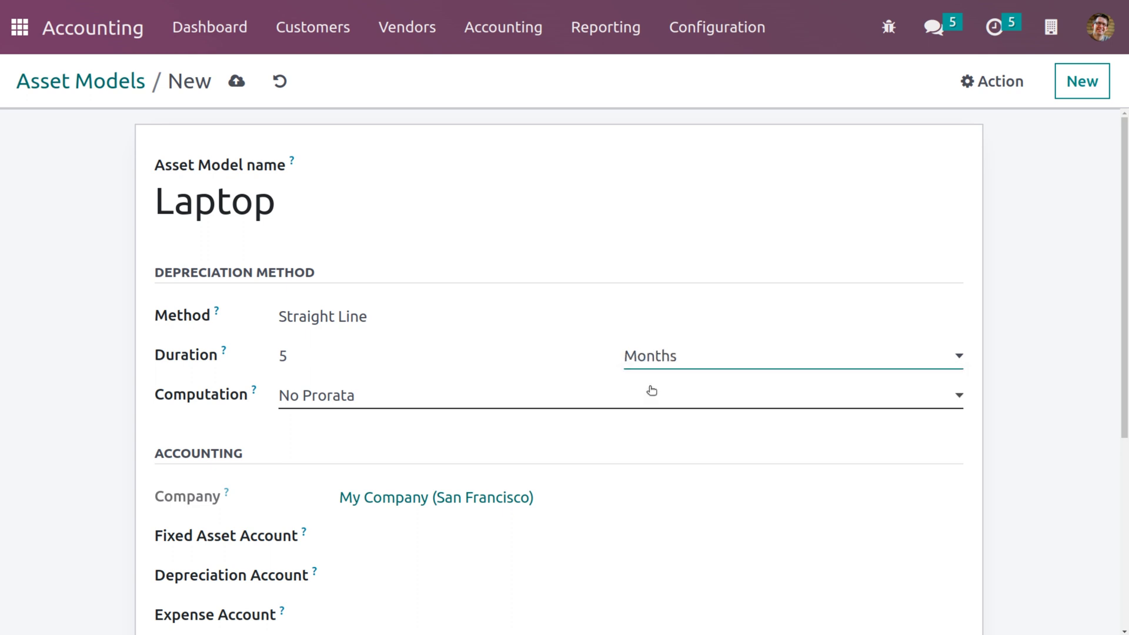
left_click(350, 399)
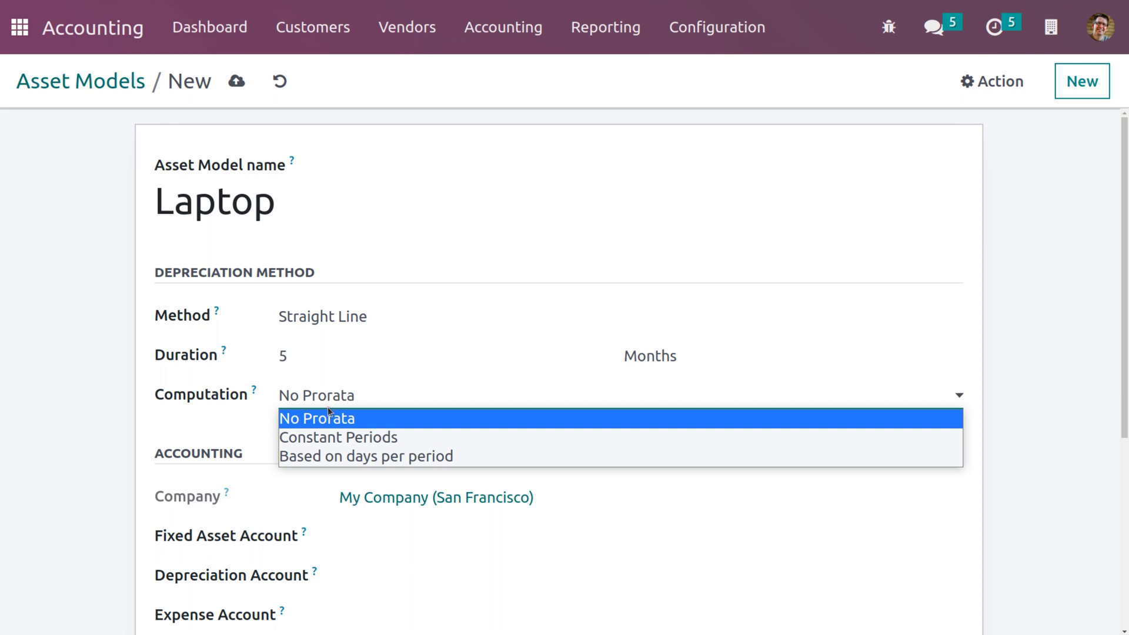
left_click(315, 419)
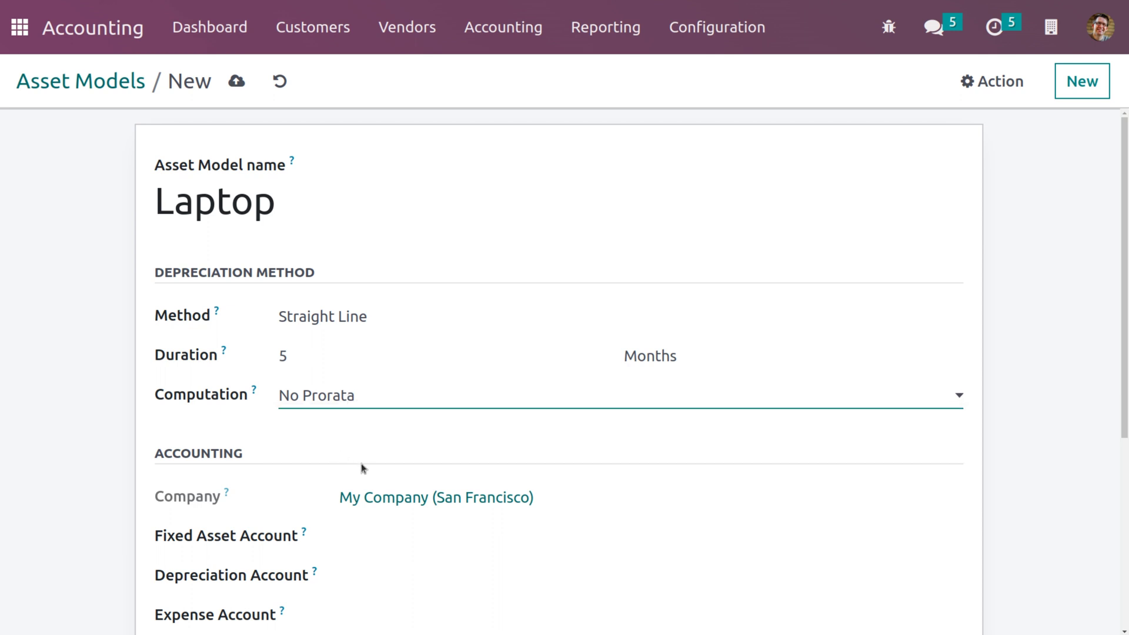
scroll(361, 465, "down", 3)
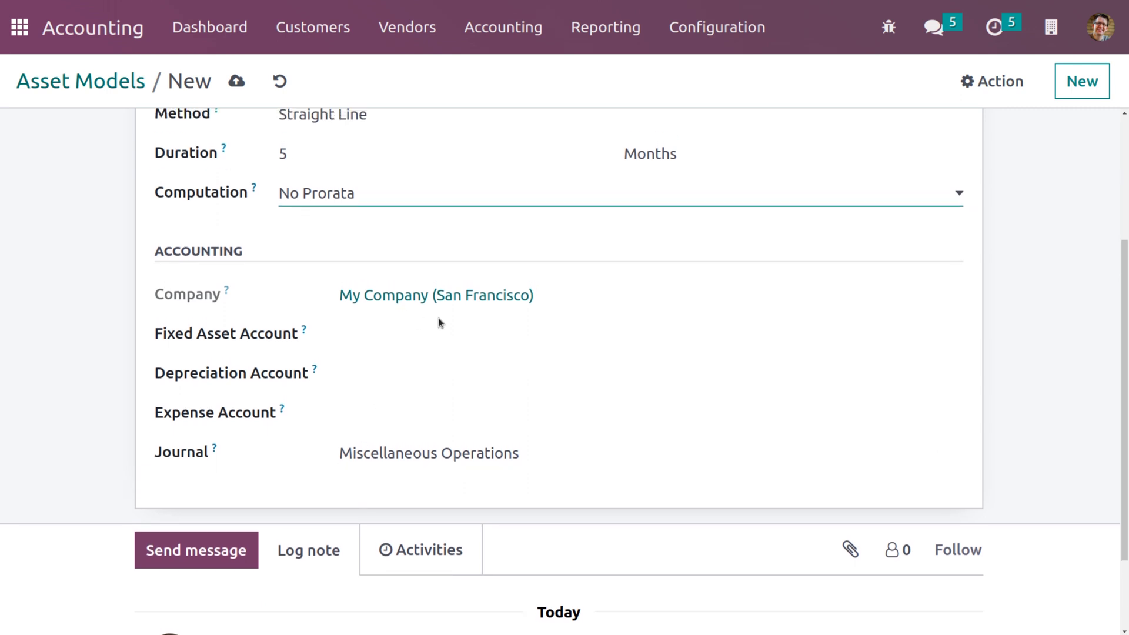
Set Fixed Asset Account to 101000 Current Assets and start a new 'Depreciation' account.
left_click(368, 344)
key("Return")
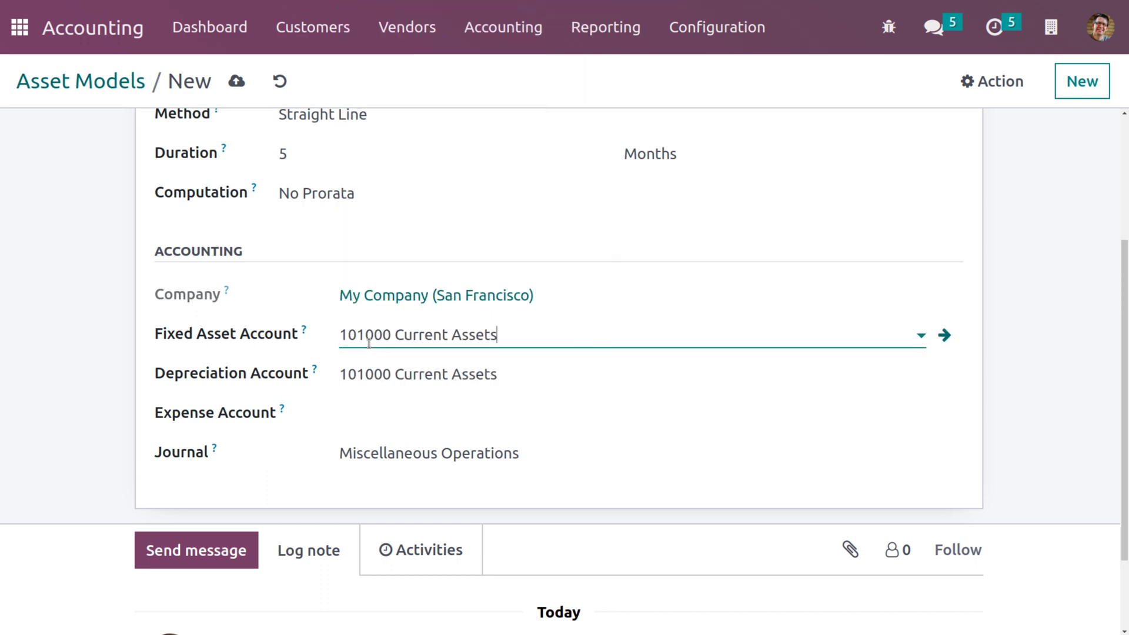
left_click(581, 382)
key("BackSpace")
key("BackSpace")
key("BackSpace")
key("BackSpace")
key("BackSpace")
key("BackSpace")
key("BackSpace")
key("BackSpace")
key("BackSpace")
key("BackSpace")
key("BackSpace")
key("BackSpace")
key("BackSpace")
key("BackSpace")
key("BackSpace")
key("BackSpace")
key("BackSpace")
key("BackSpace")
key("BackSpace")
key("BackSpace")
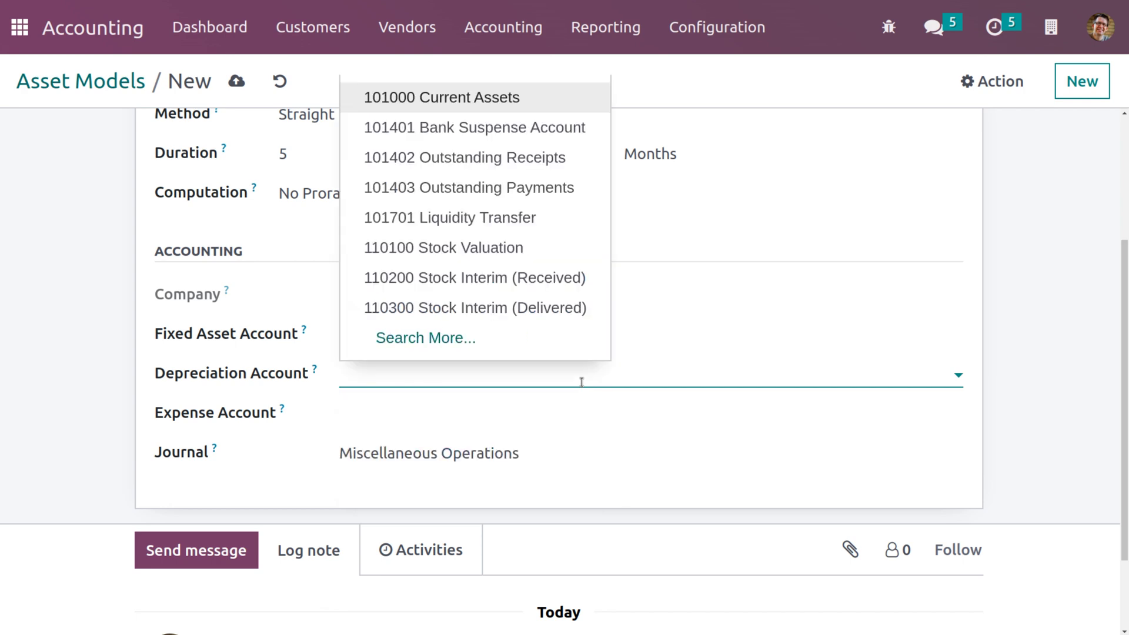
type("De")
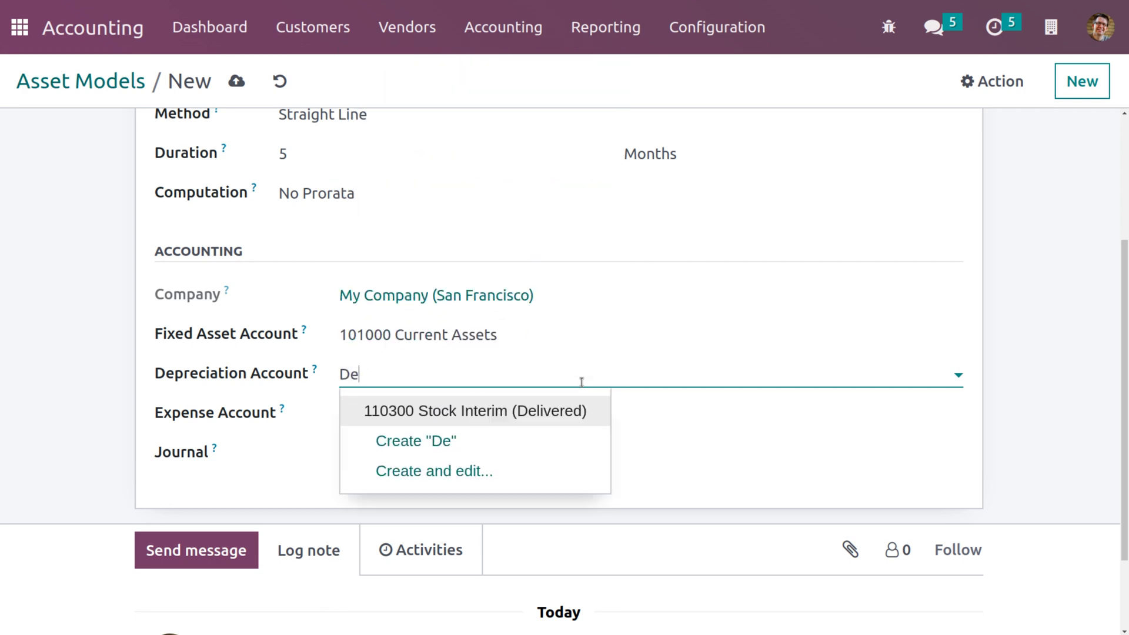
type("preci")
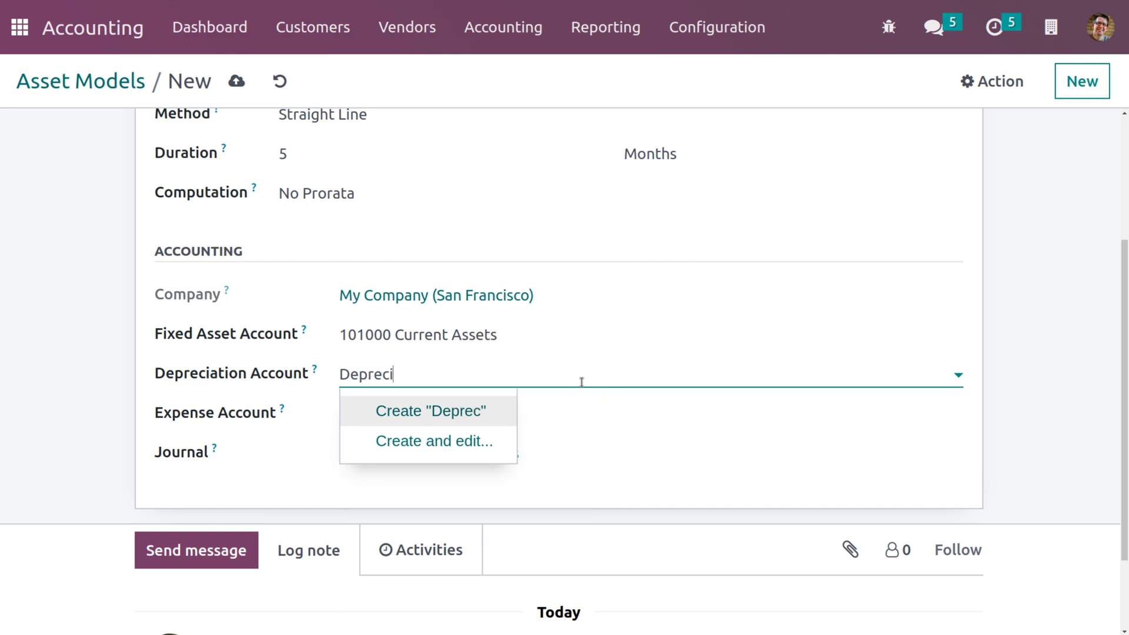
type("ation")
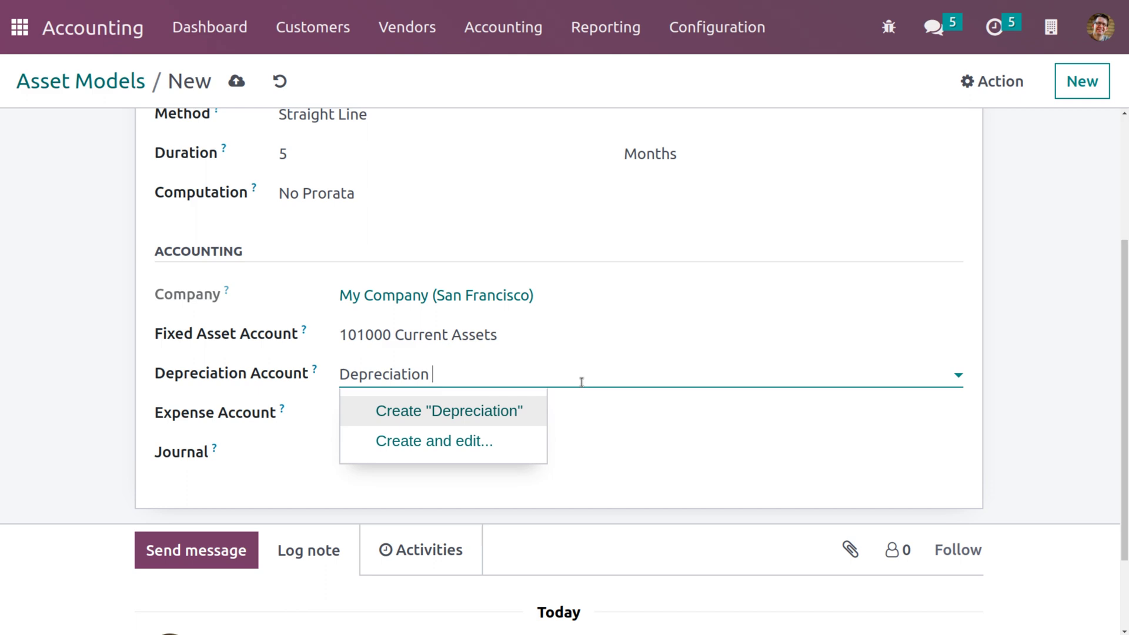
key("Return")
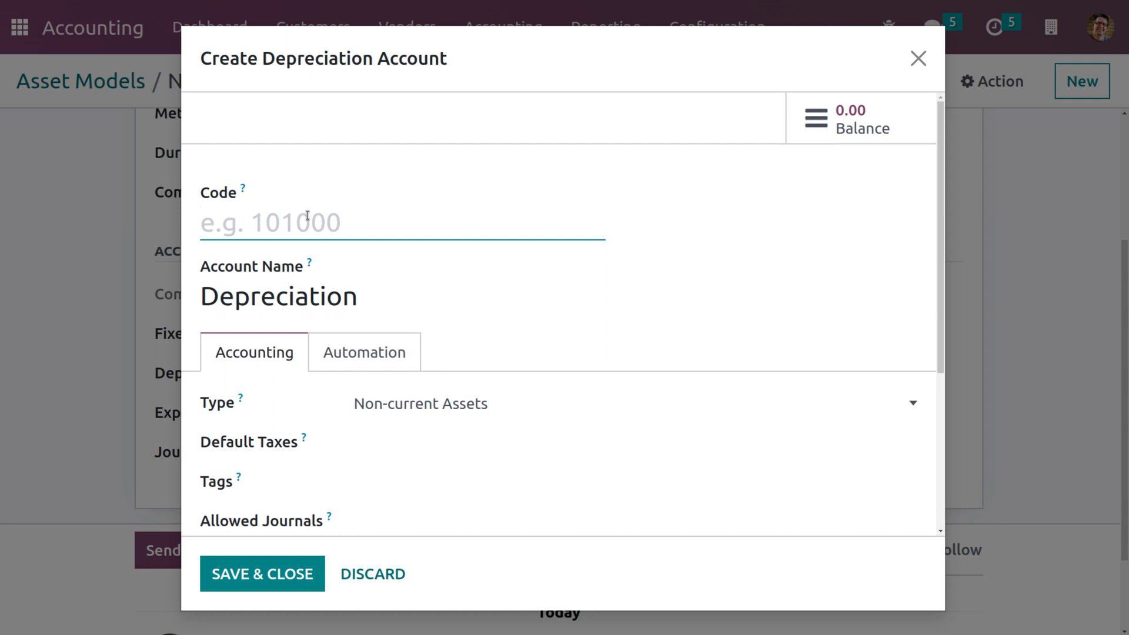
Give the new Depreciation account code 1011011, check its Automation tab, and save it.
type("1011")
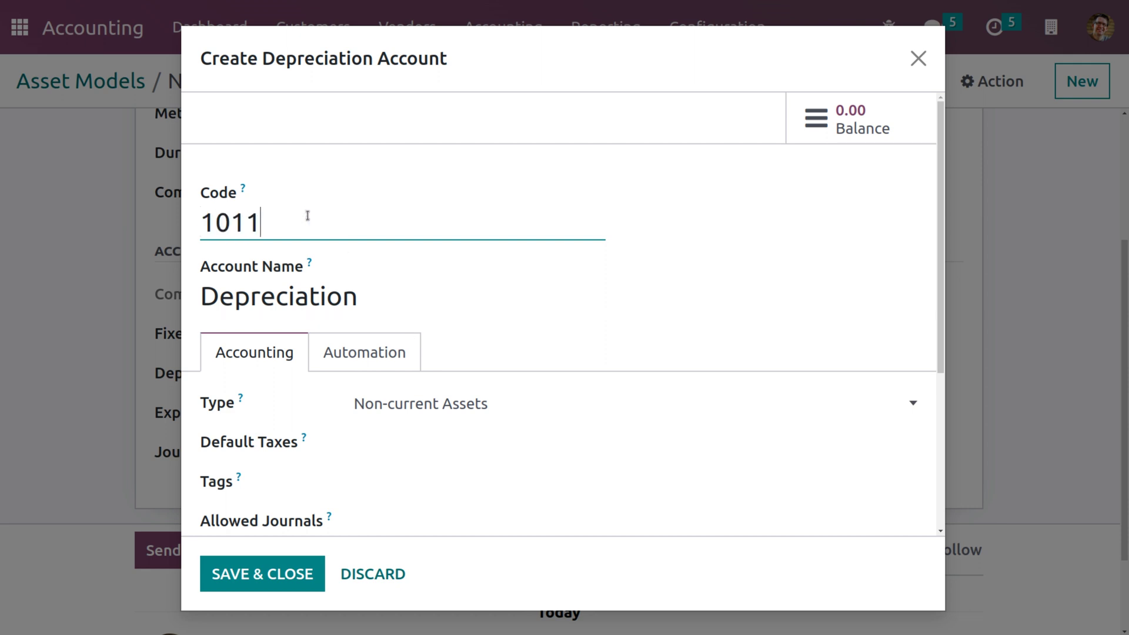
type("011")
scroll(322, 465, "down", 1)
scroll(322, 465, "down", 2)
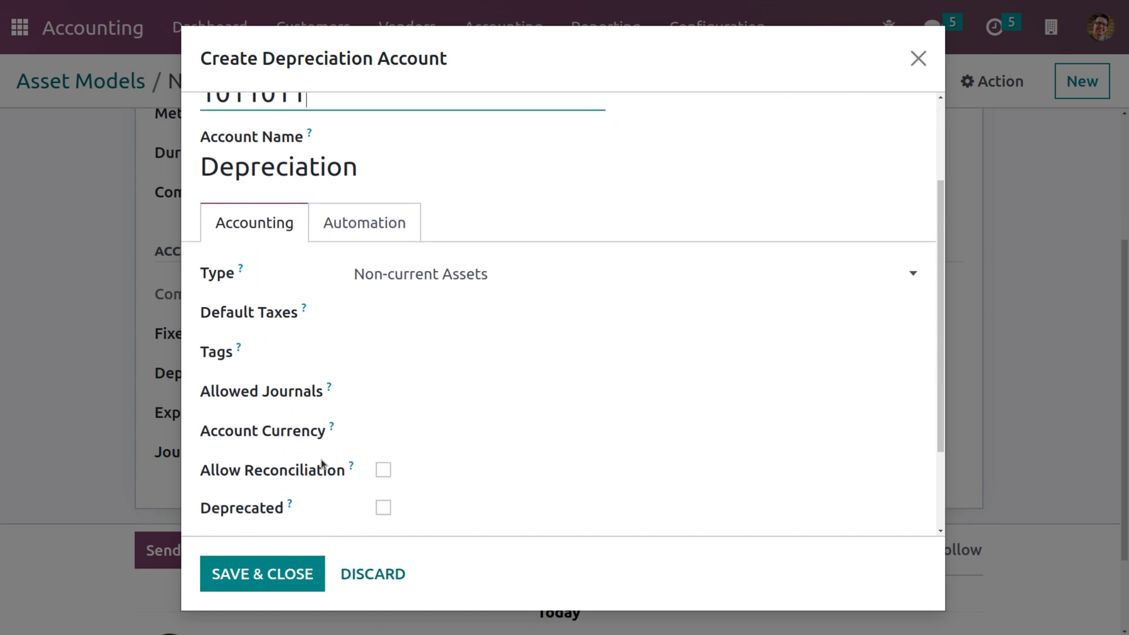
left_click(348, 238)
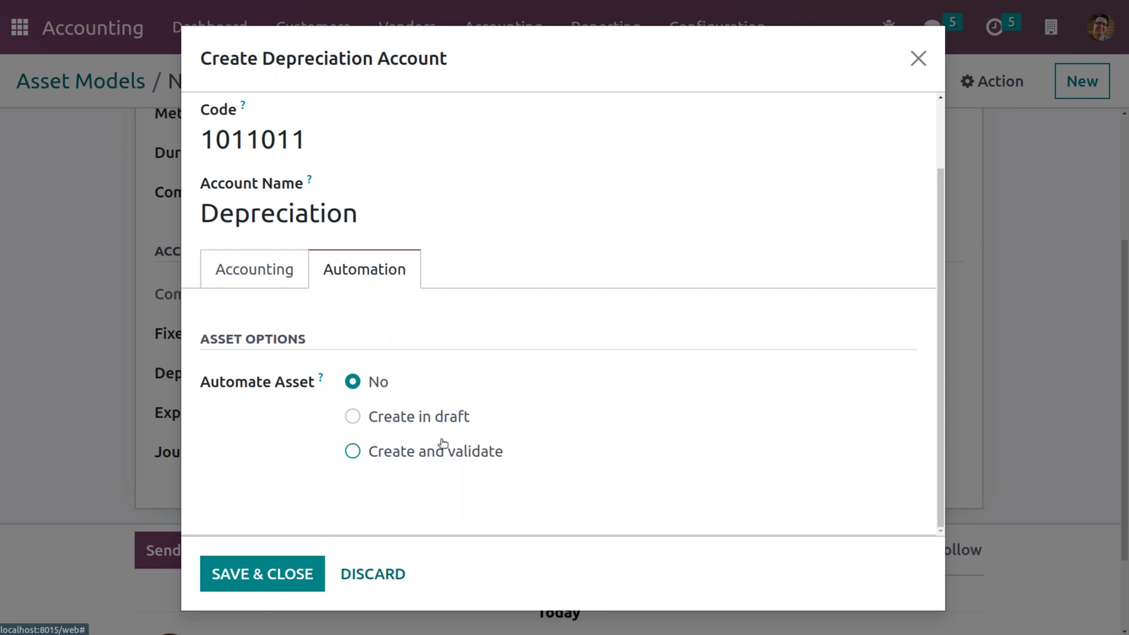
left_click(267, 580)
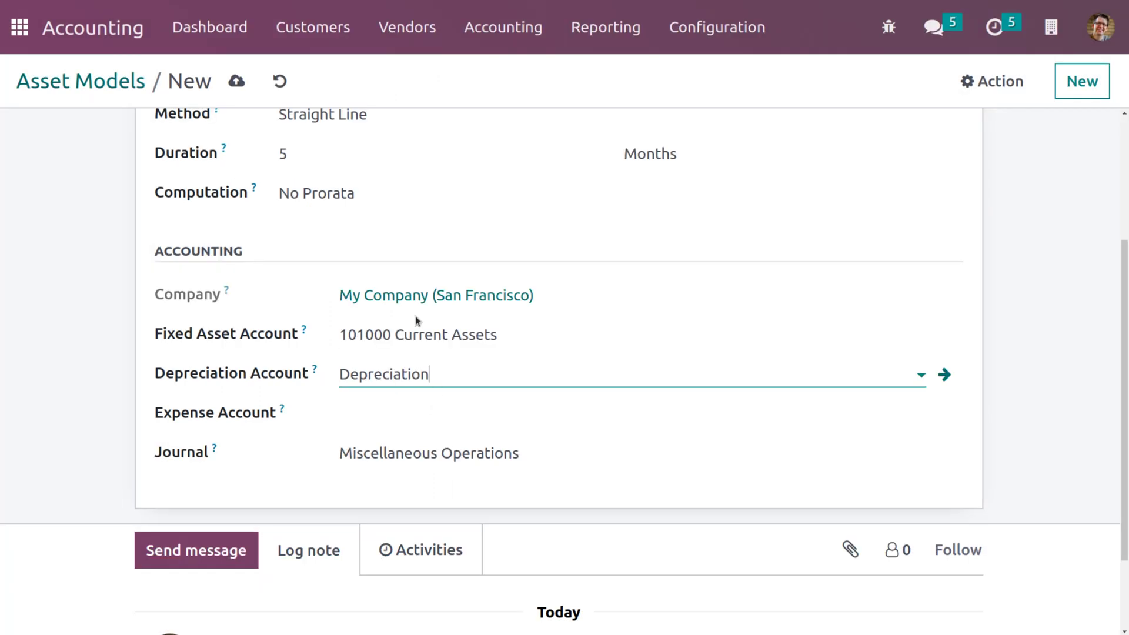
Set Expense Account to 600000 Expenses, save the Laptop model, and open account 1011011.
left_click(391, 411)
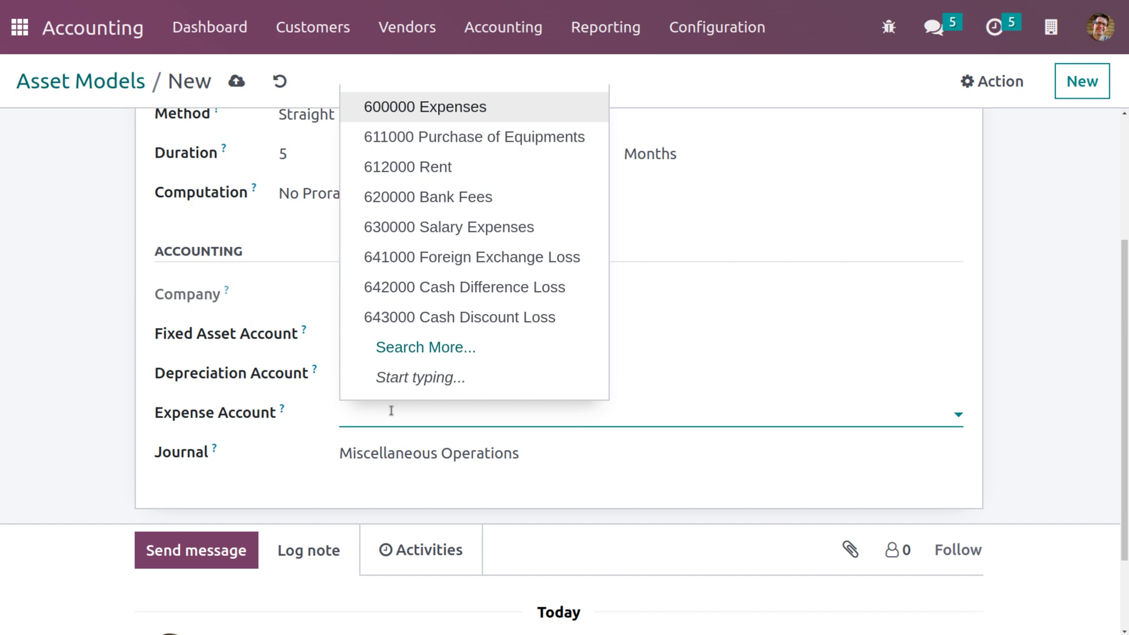
left_click(469, 112)
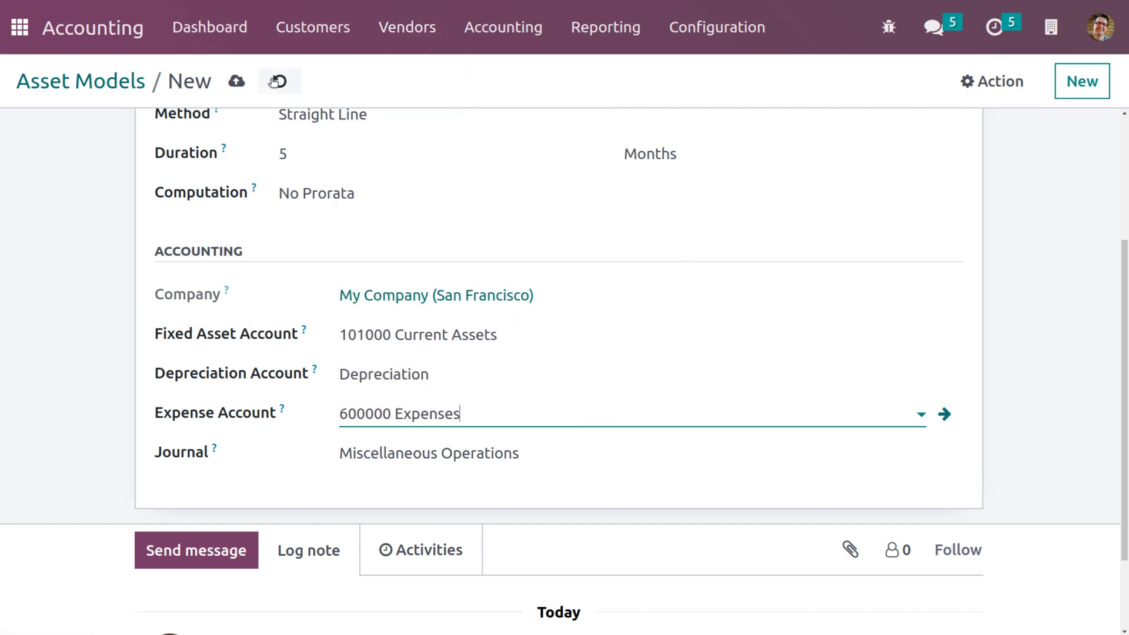
left_click(246, 84)
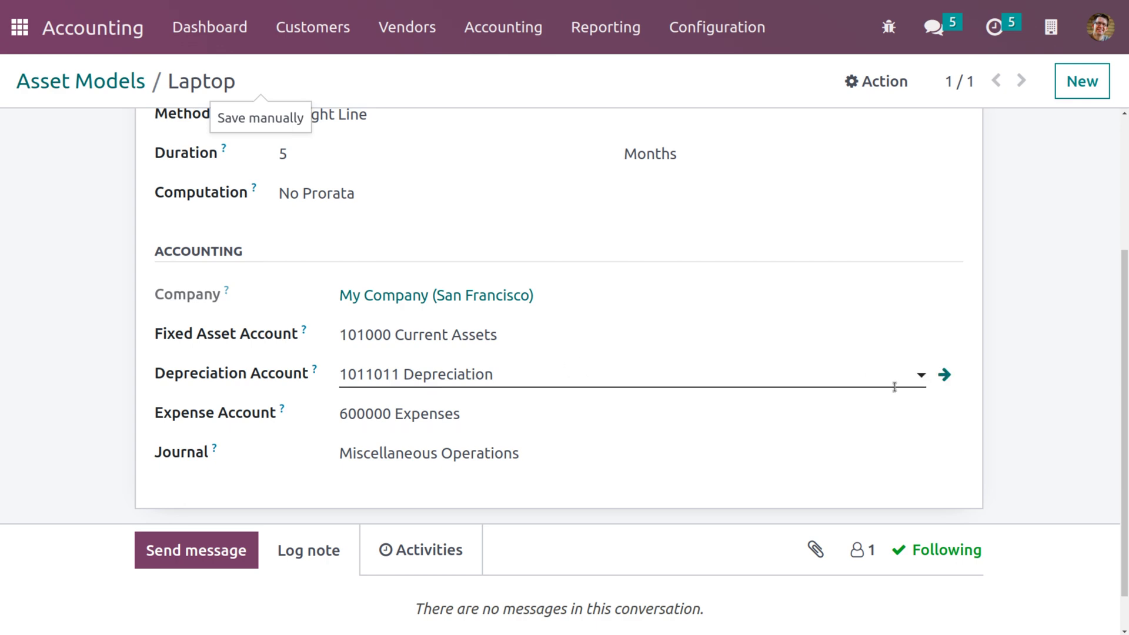
left_click(942, 375)
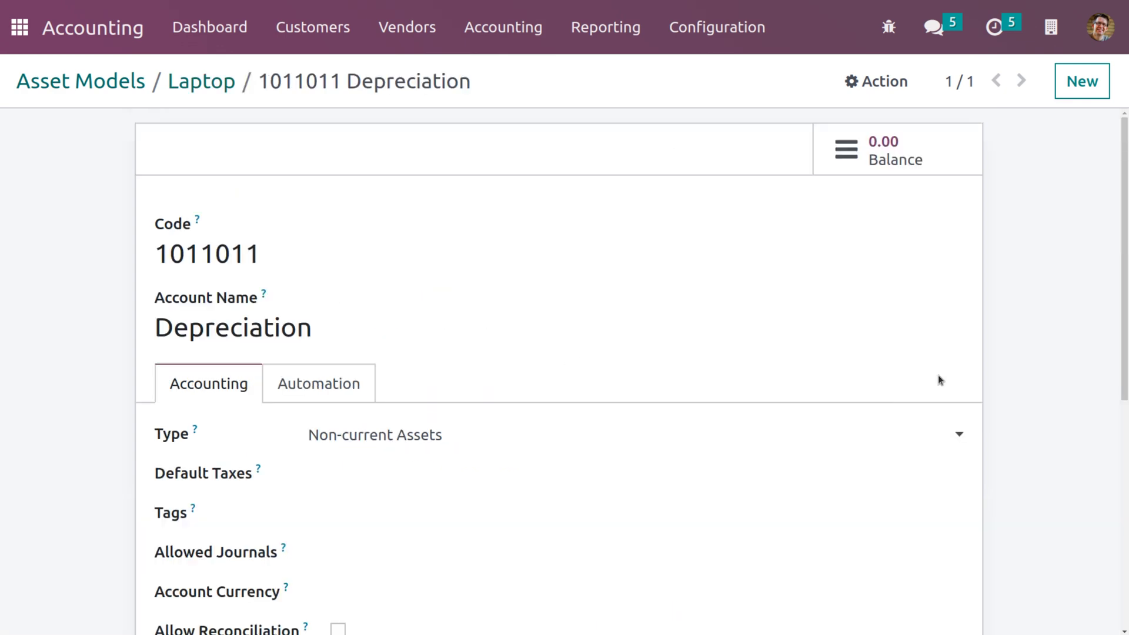
Set account 1011011 to Create in draft assets using the Laptop asset model, and save.
left_click(292, 398)
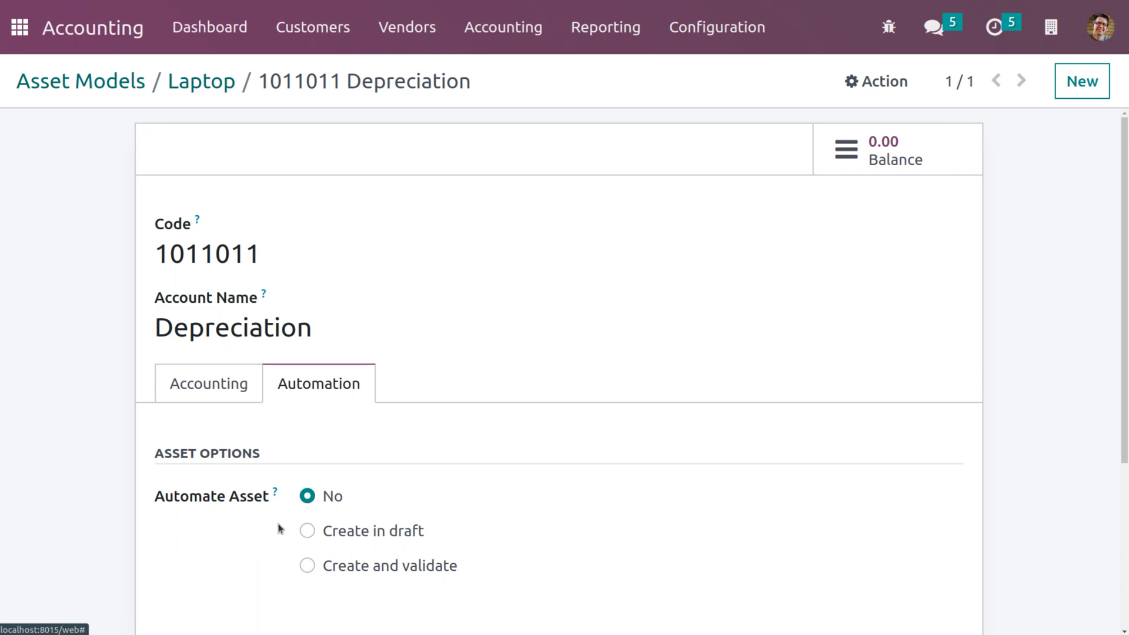
left_click(308, 532)
scroll(474, 270, "down", 5)
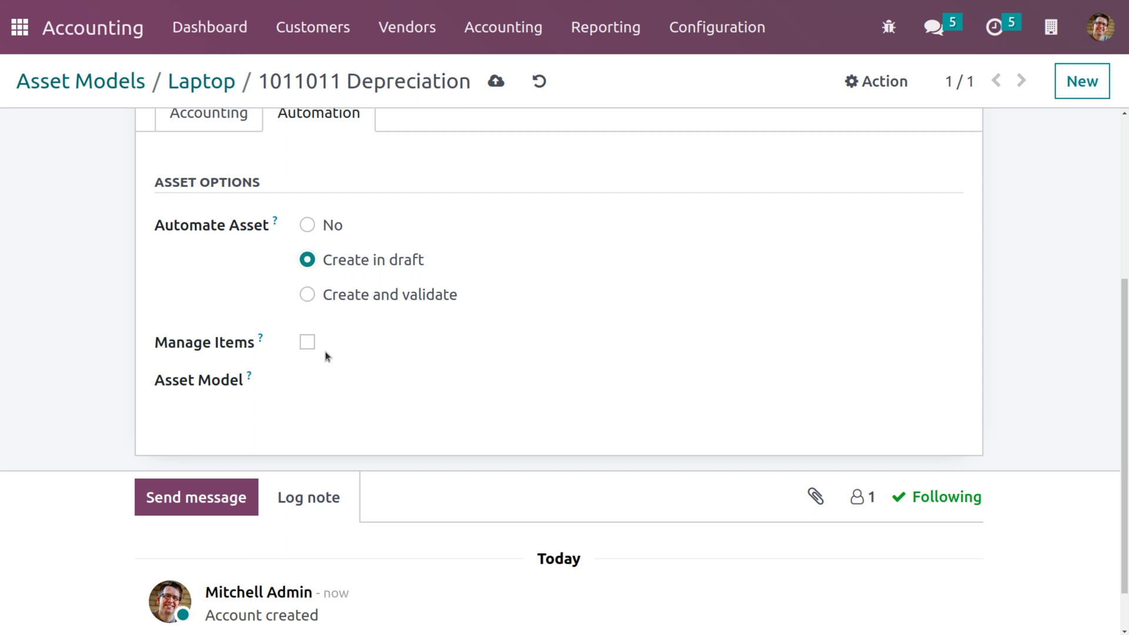
mouse_move(264, 338)
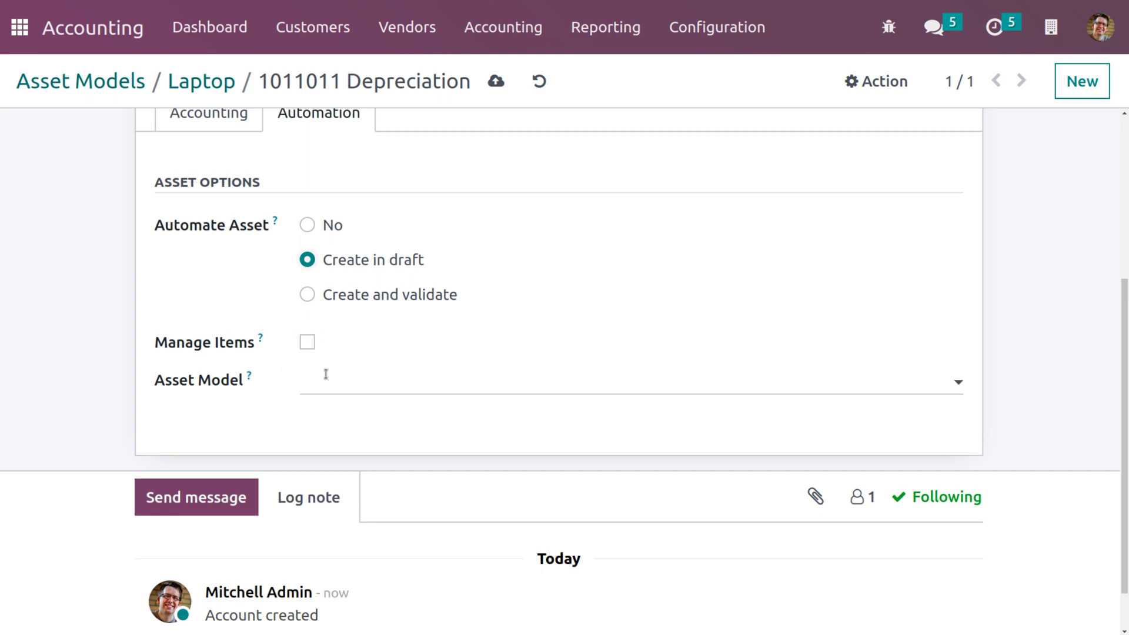
left_click(370, 370)
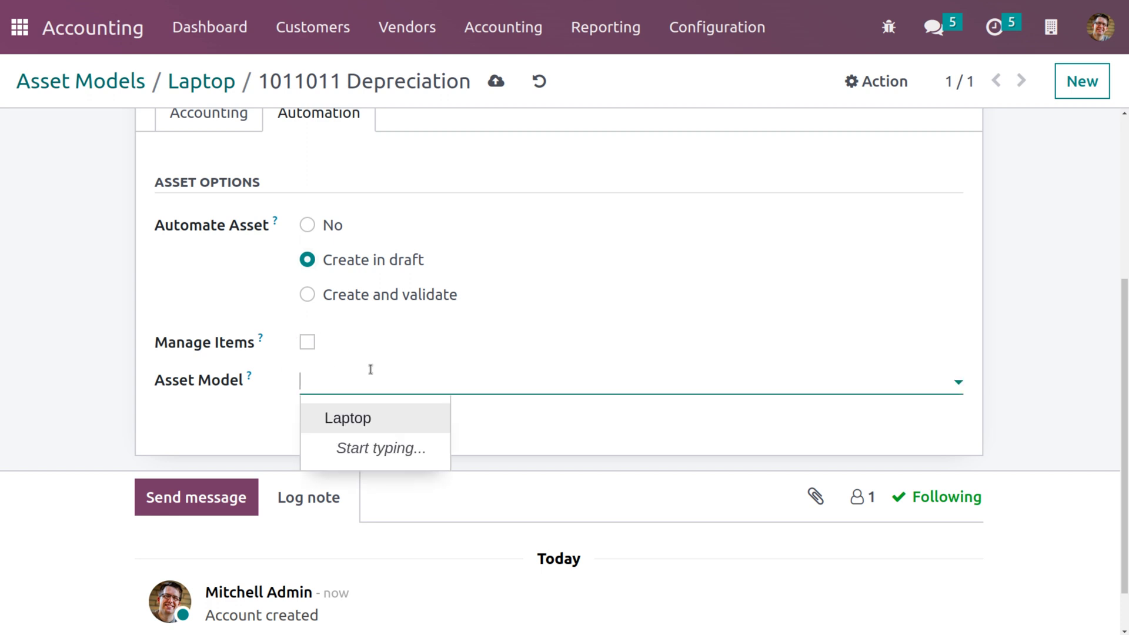
left_click(350, 419)
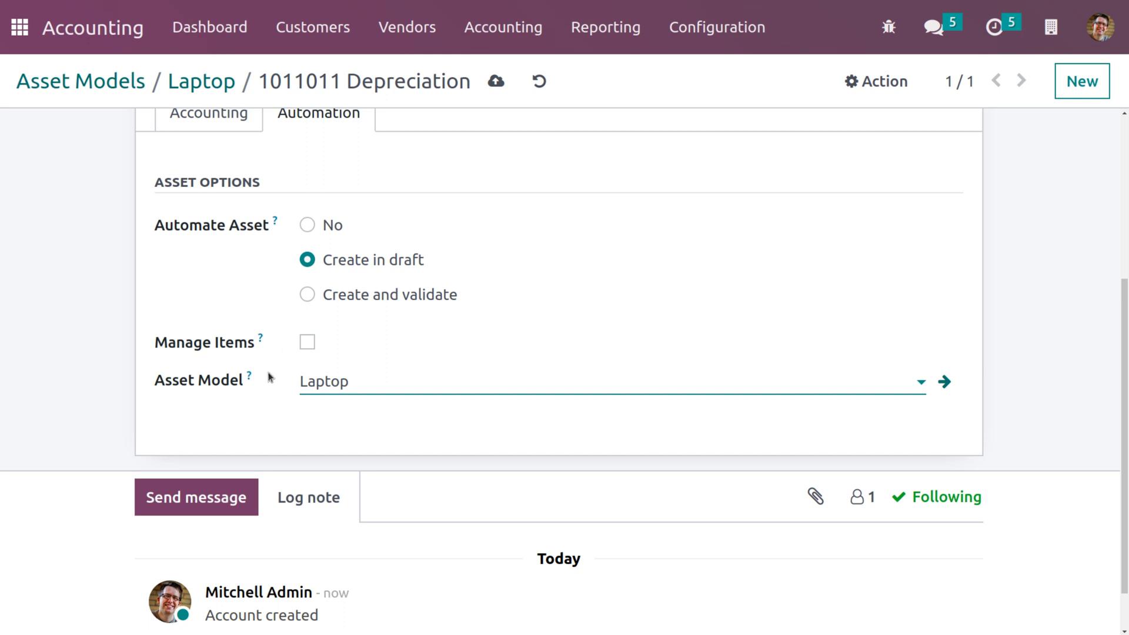
left_click(495, 81)
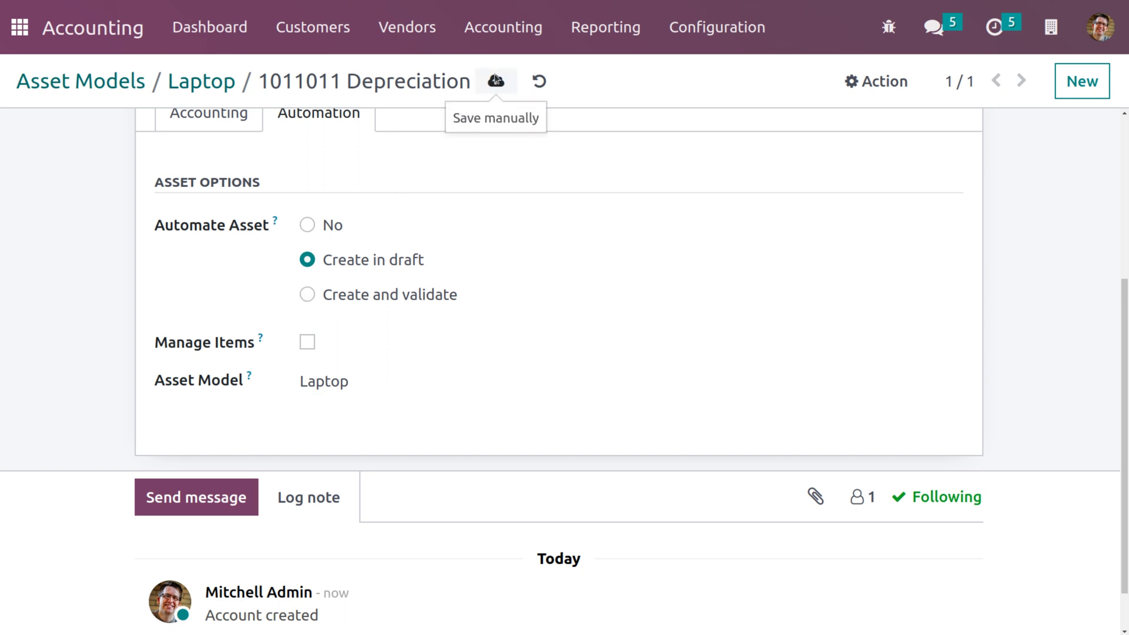
left_click(504, 27)
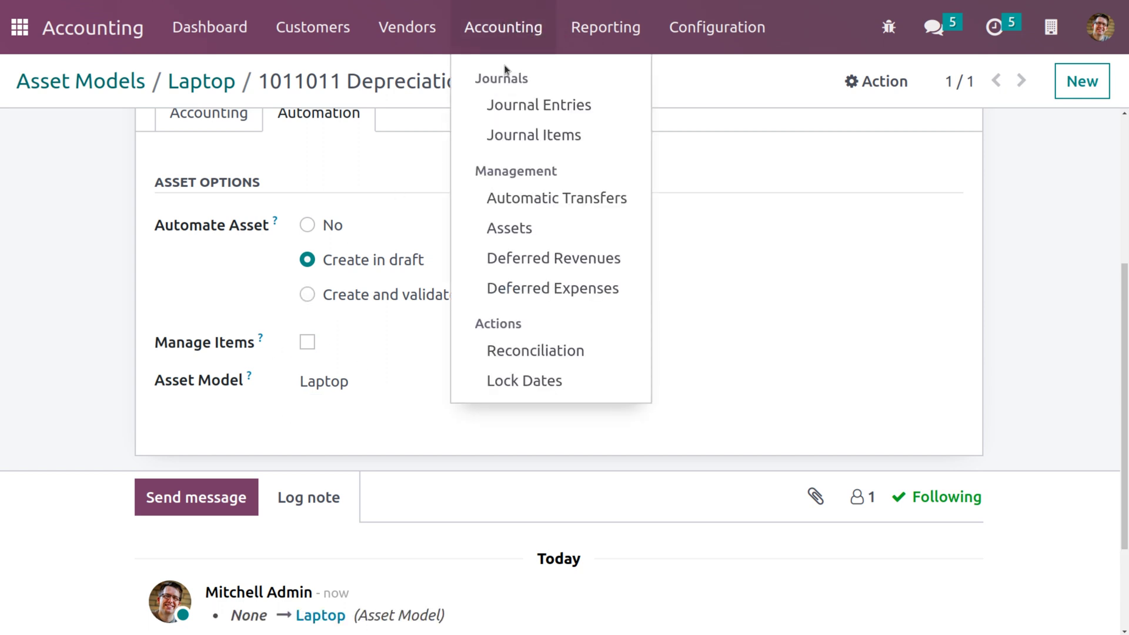
Start a new asset named 'Laptop' from the Assets list.
left_click(514, 227)
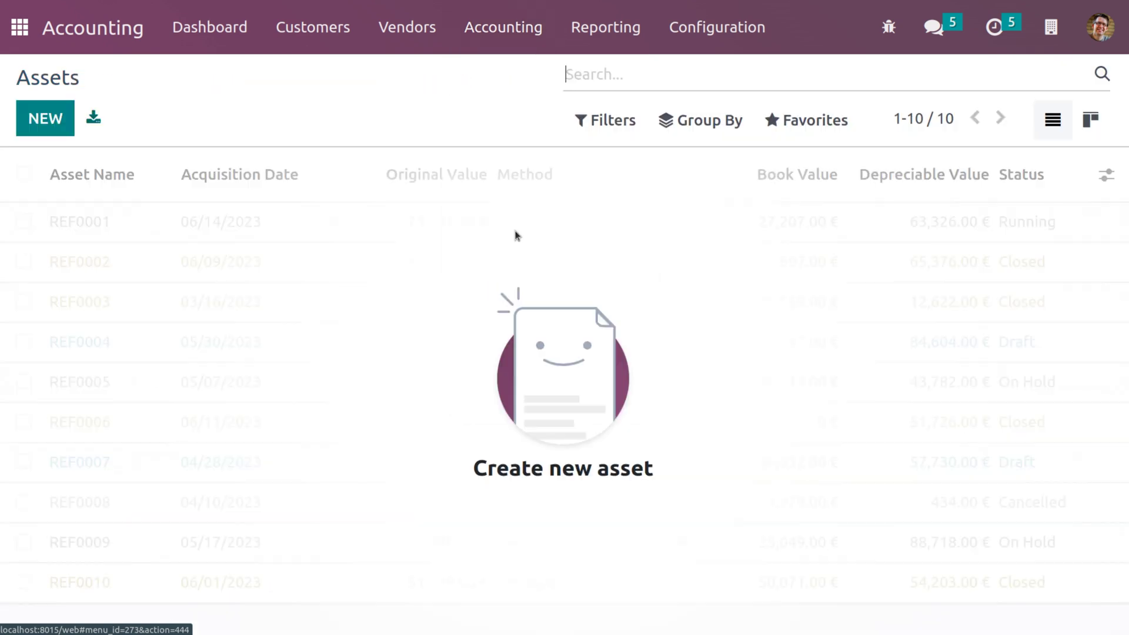
left_click(55, 122)
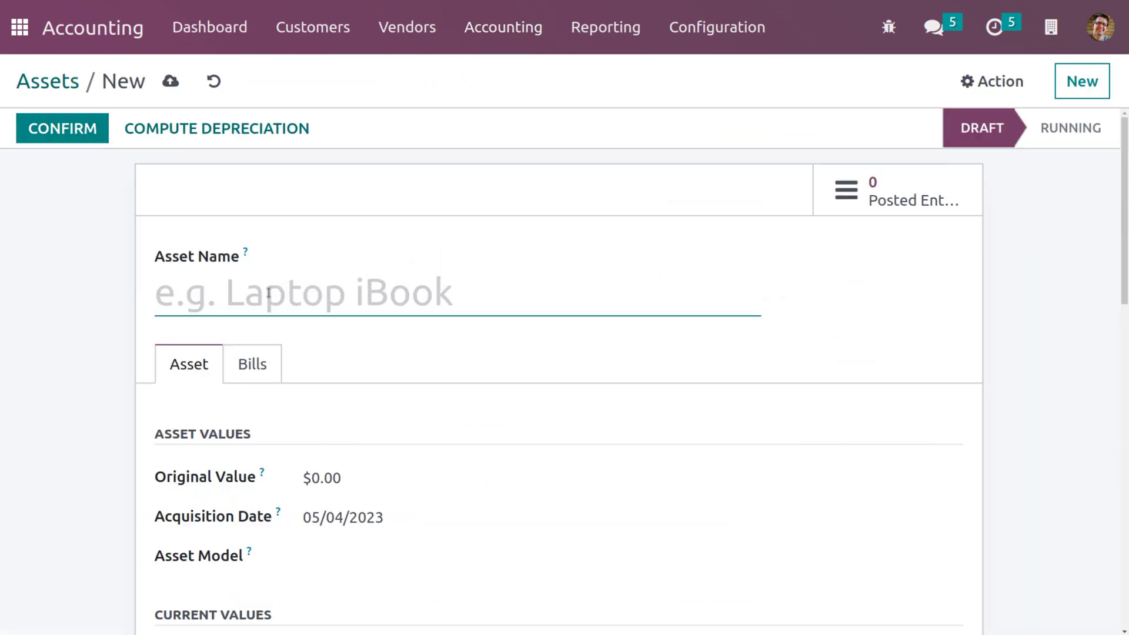
type("L")
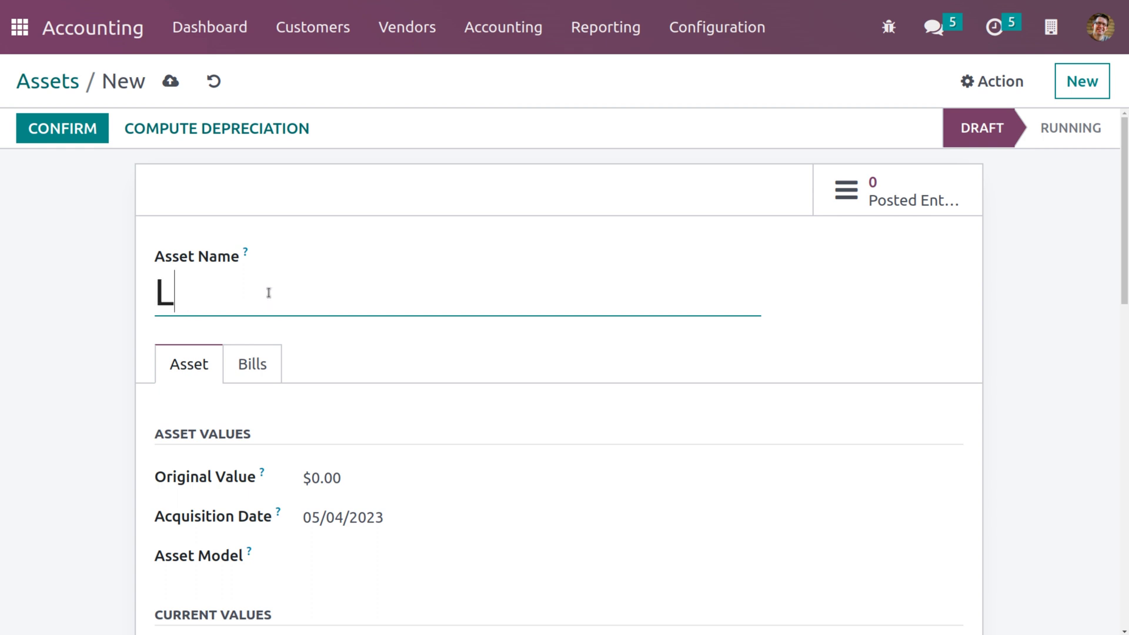
type("aptop")
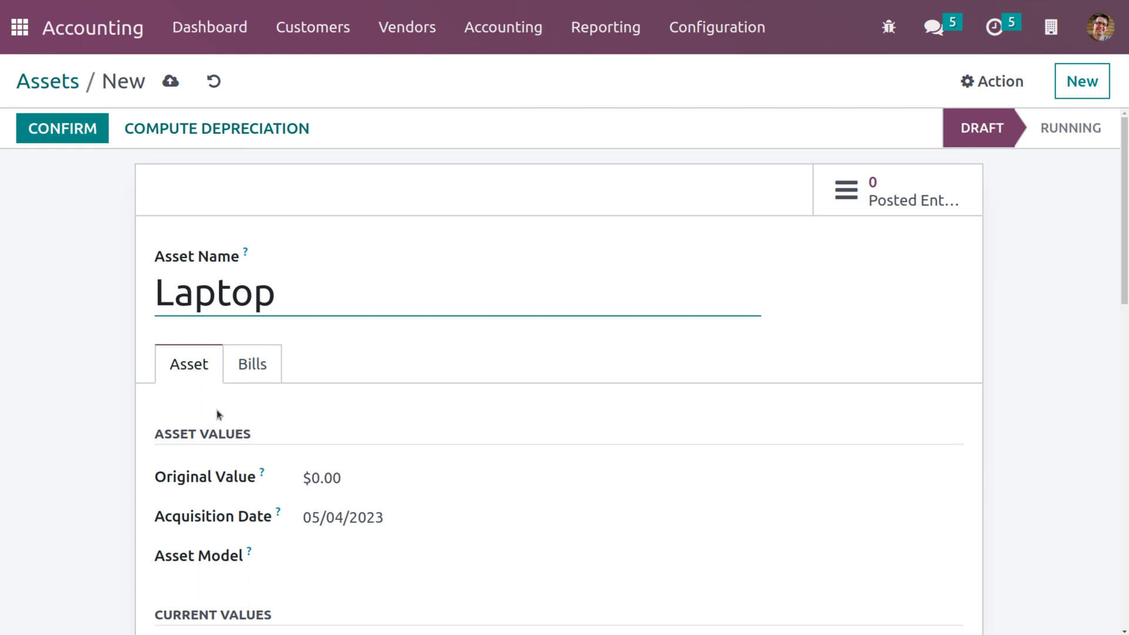
scroll(329, 451, "down", 2)
scroll(330, 452, "down", 2)
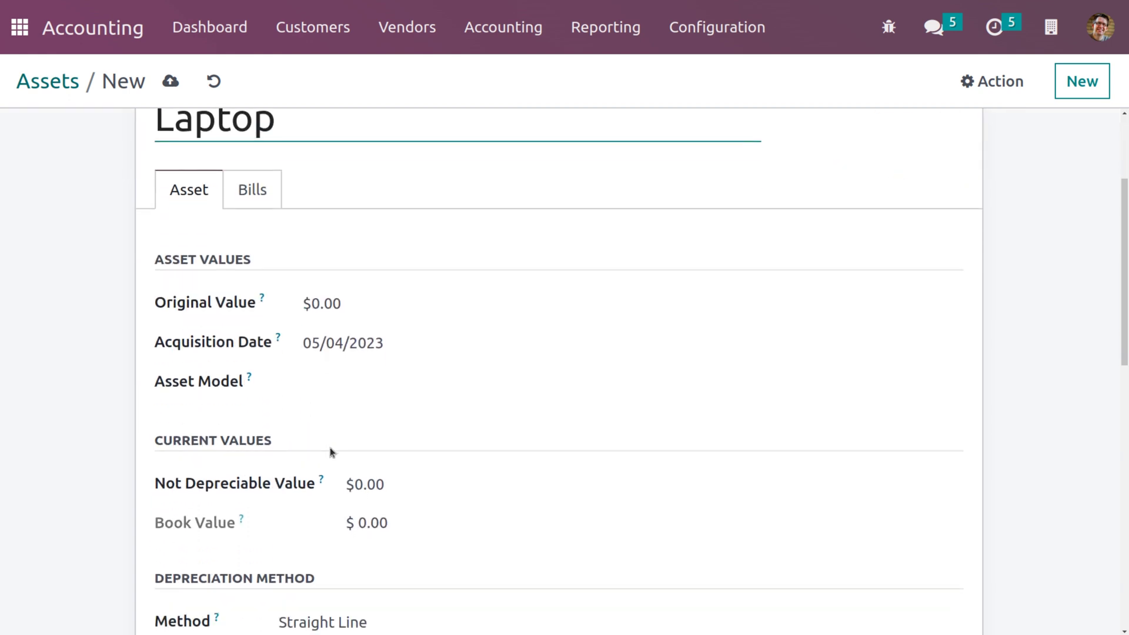
Enter an original value of 1000 and assign the Laptop asset model.
left_click(393, 307)
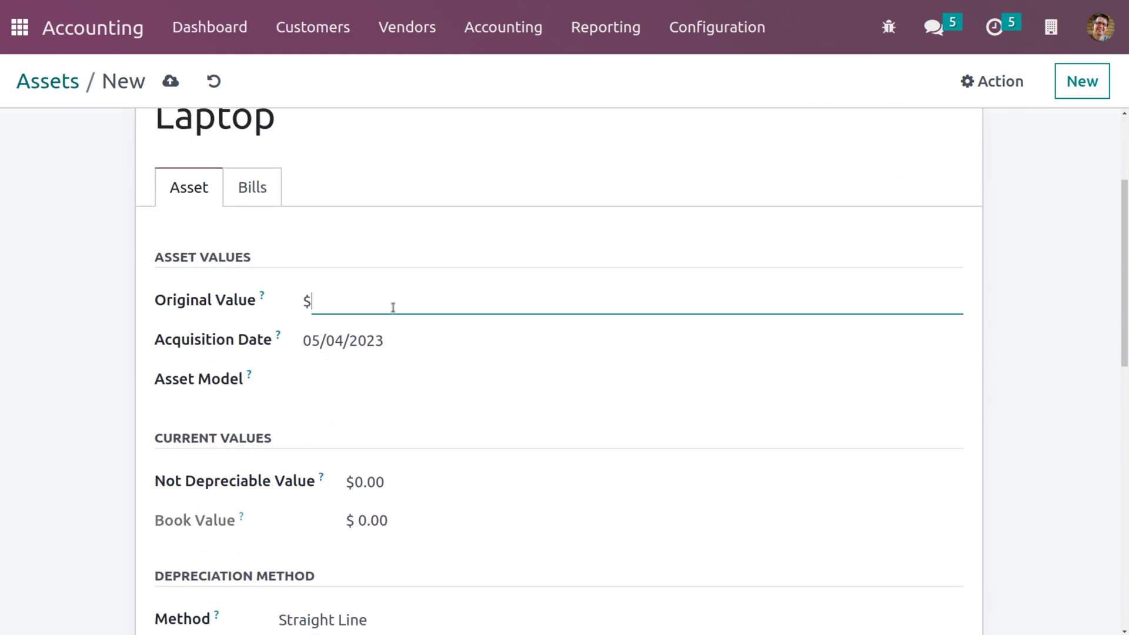
type("1000")
left_click(335, 391)
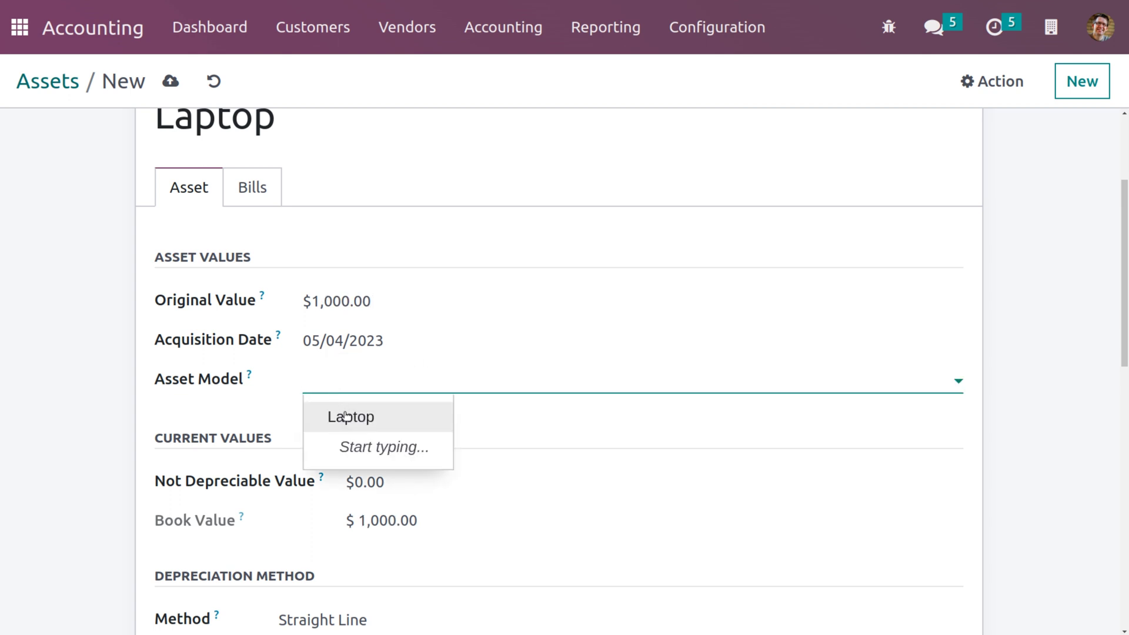
left_click(344, 418)
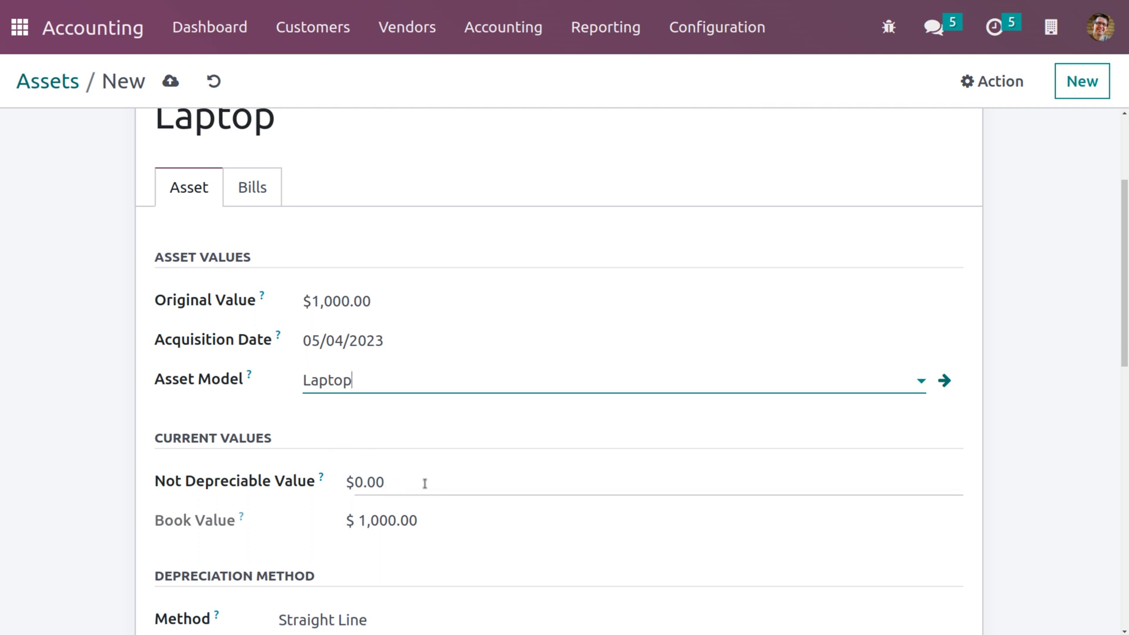
mouse_move(322, 480)
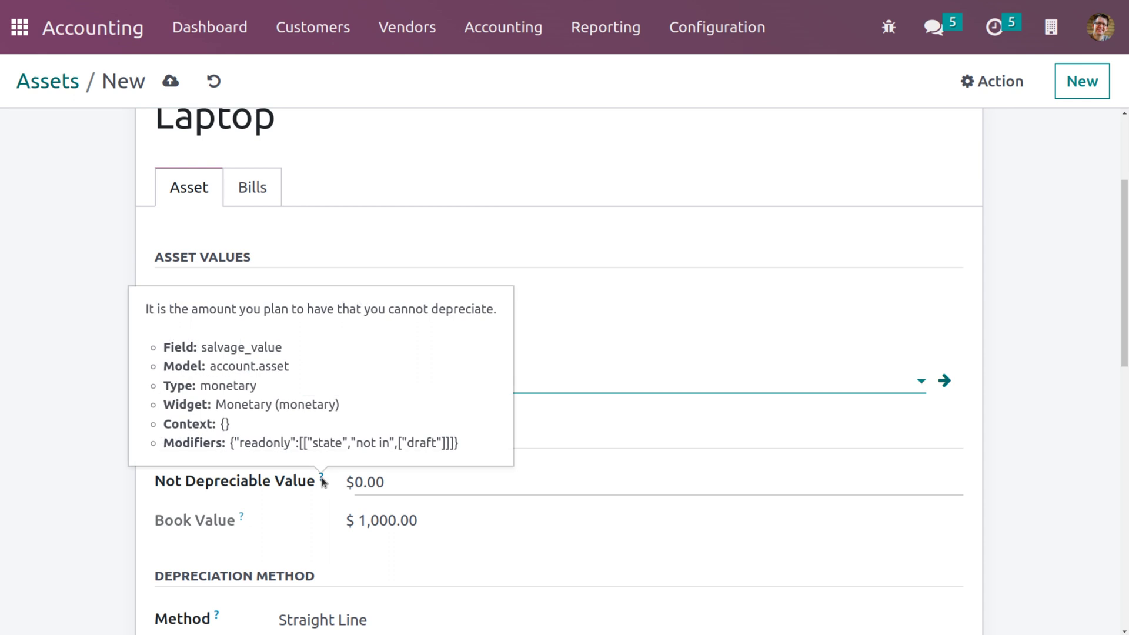
right_click(455, 546)
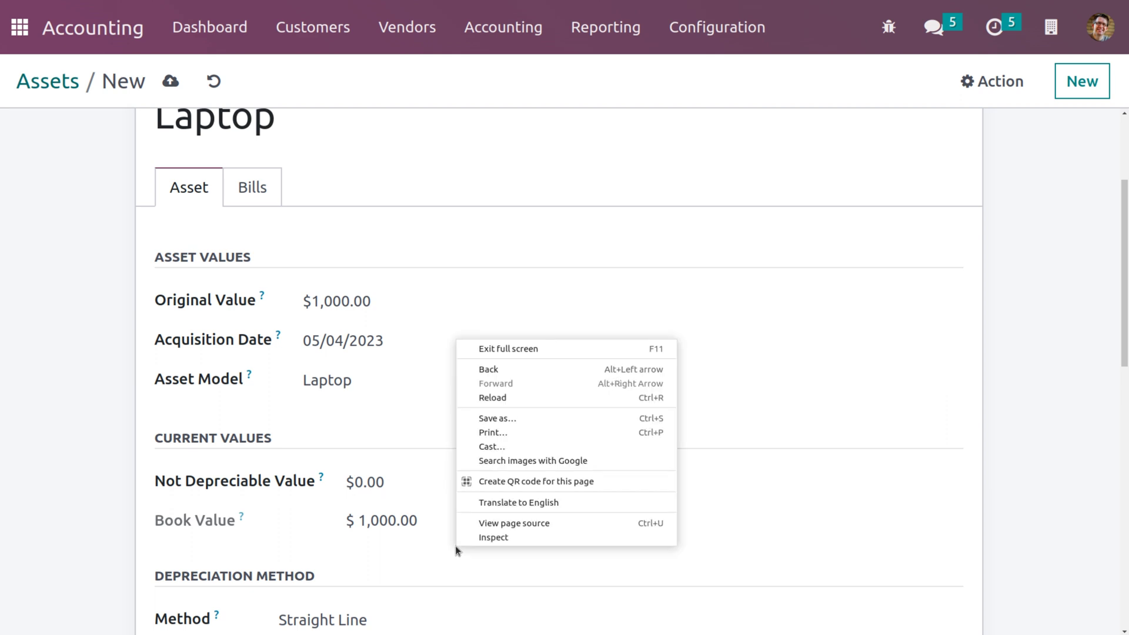
left_click(400, 548)
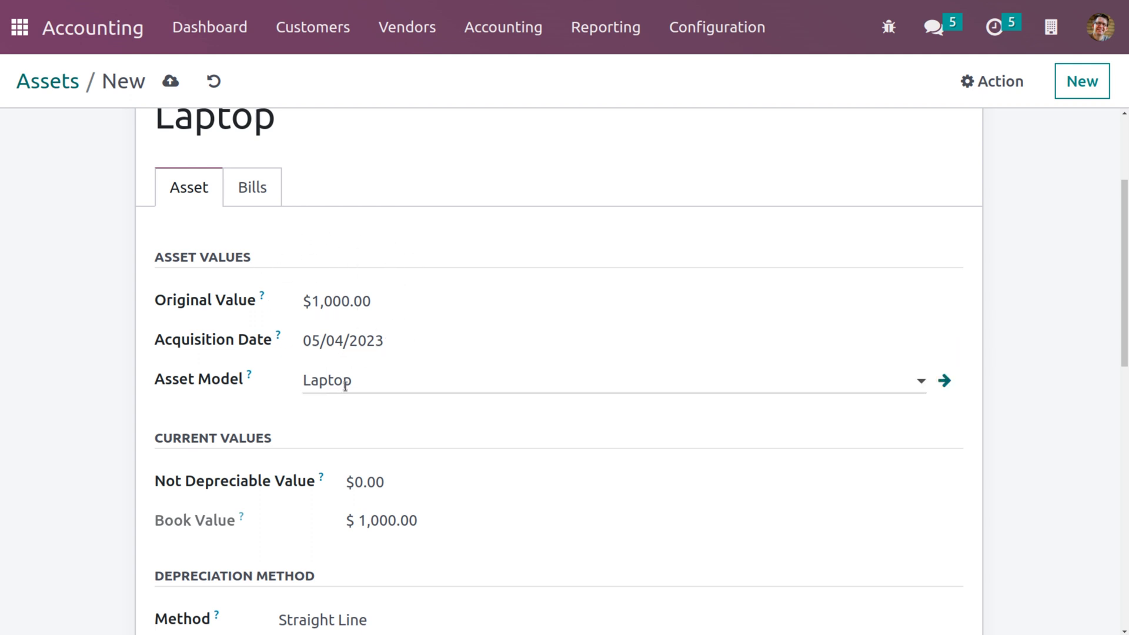
scroll(353, 376, "down", 3)
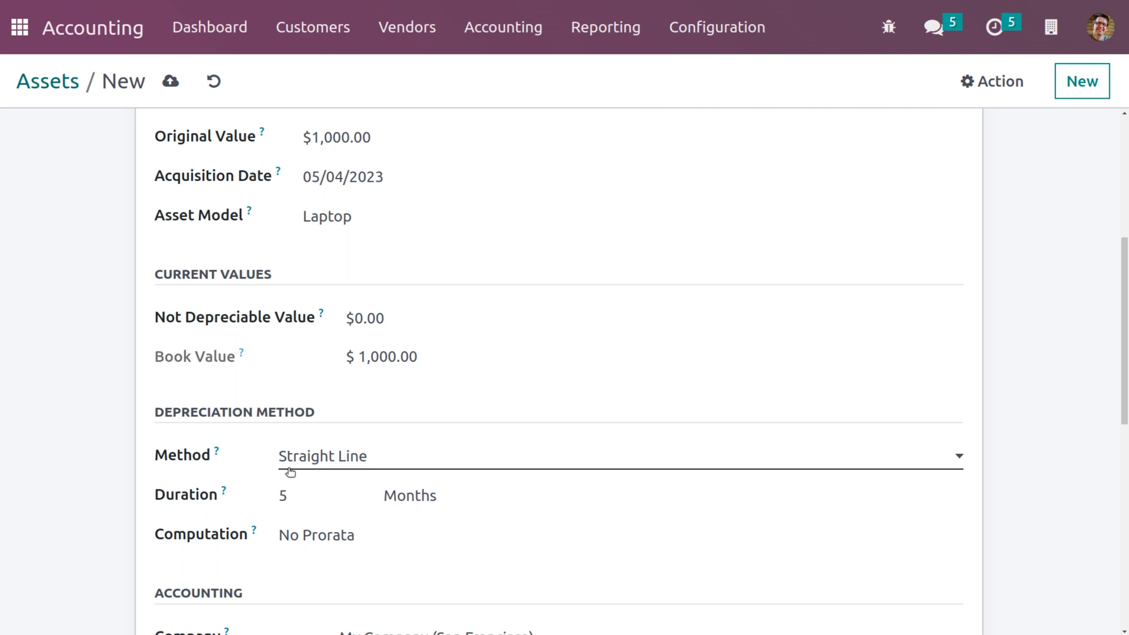
Review the Laptop asset's accounting section and save the asset.
scroll(289, 472, "down", 7)
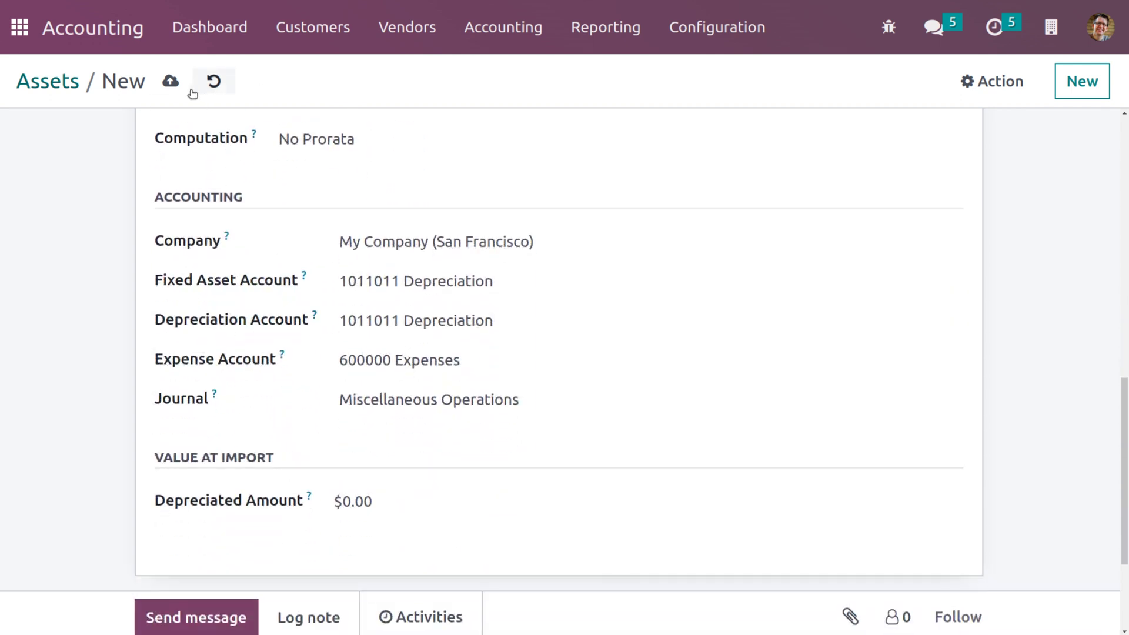
left_click(171, 81)
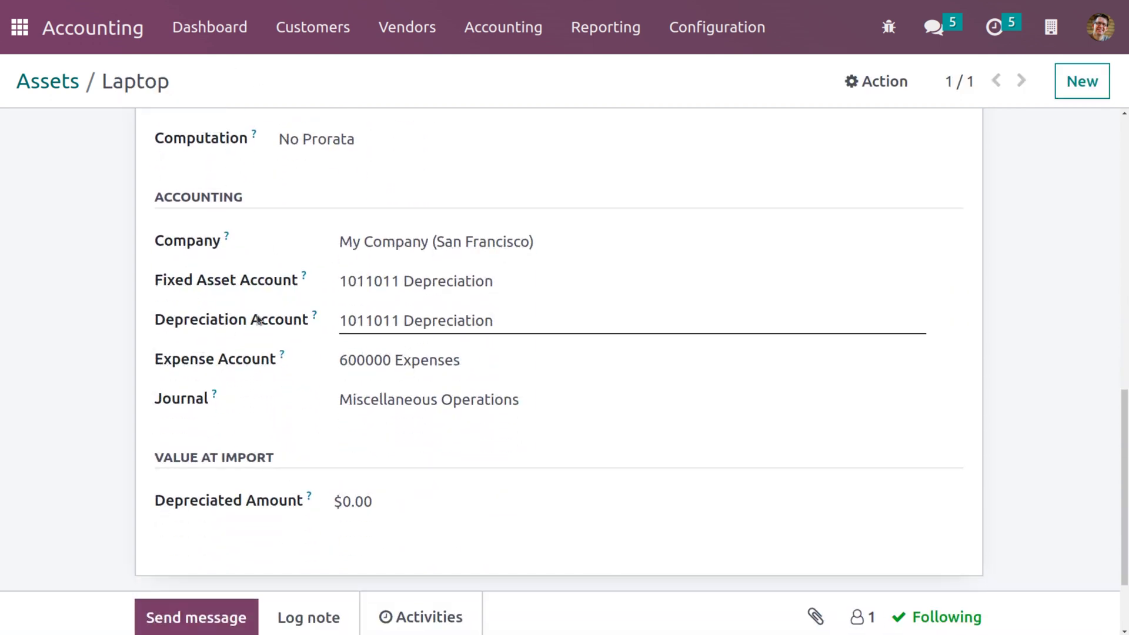
Create a new storable product named 'laptop' under Vendors > Products.
left_click(413, 25)
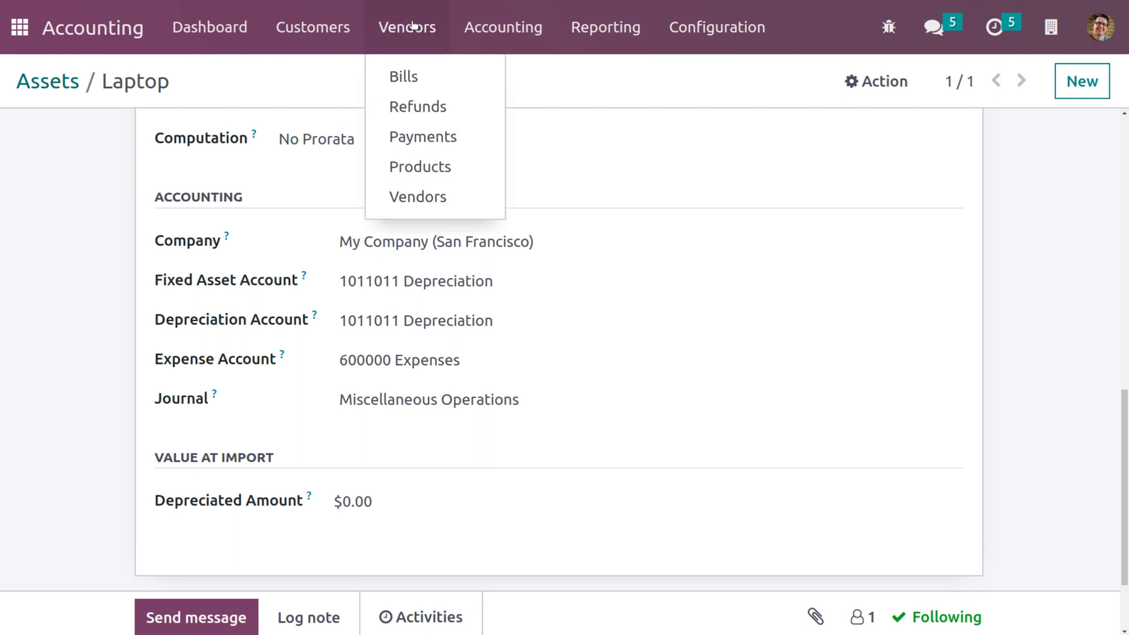
left_click(426, 170)
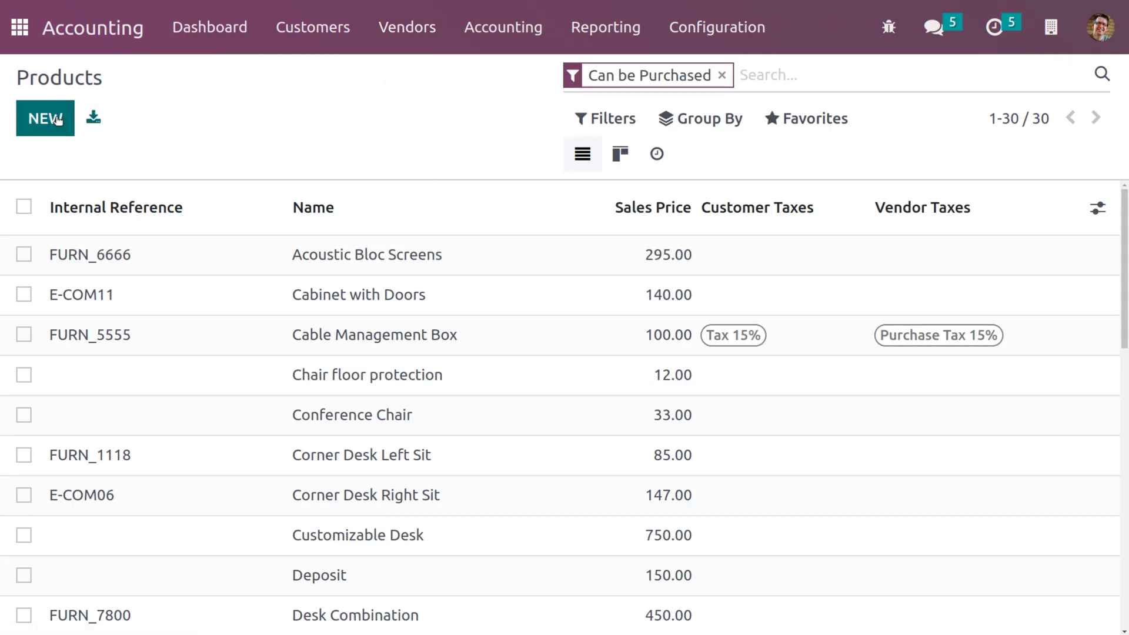
left_click(57, 119)
type("l")
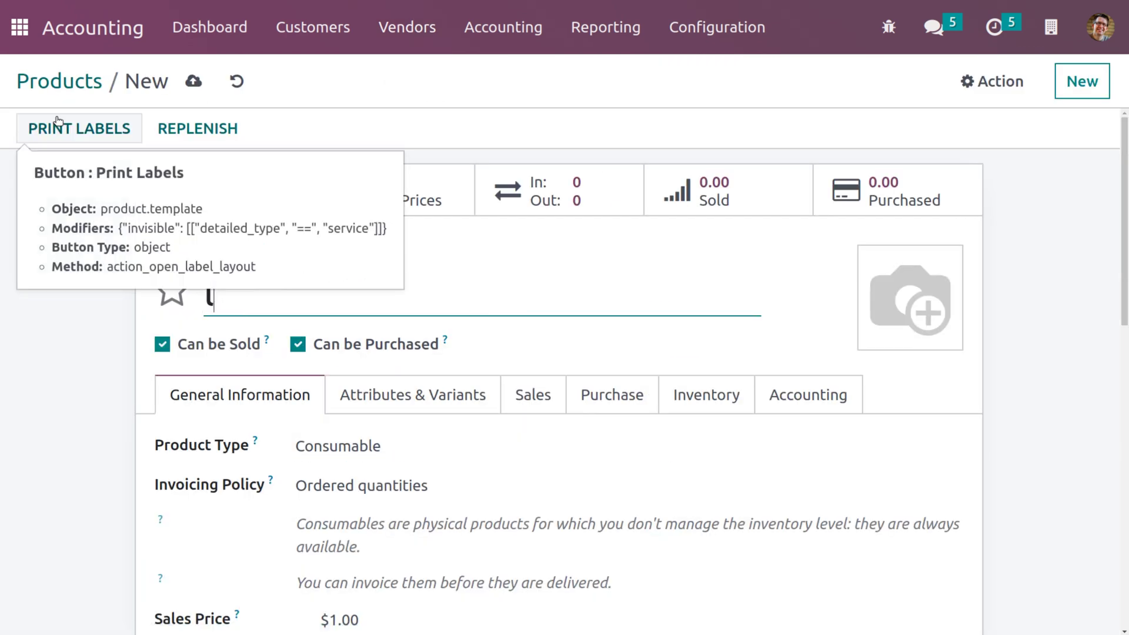
type("aptop")
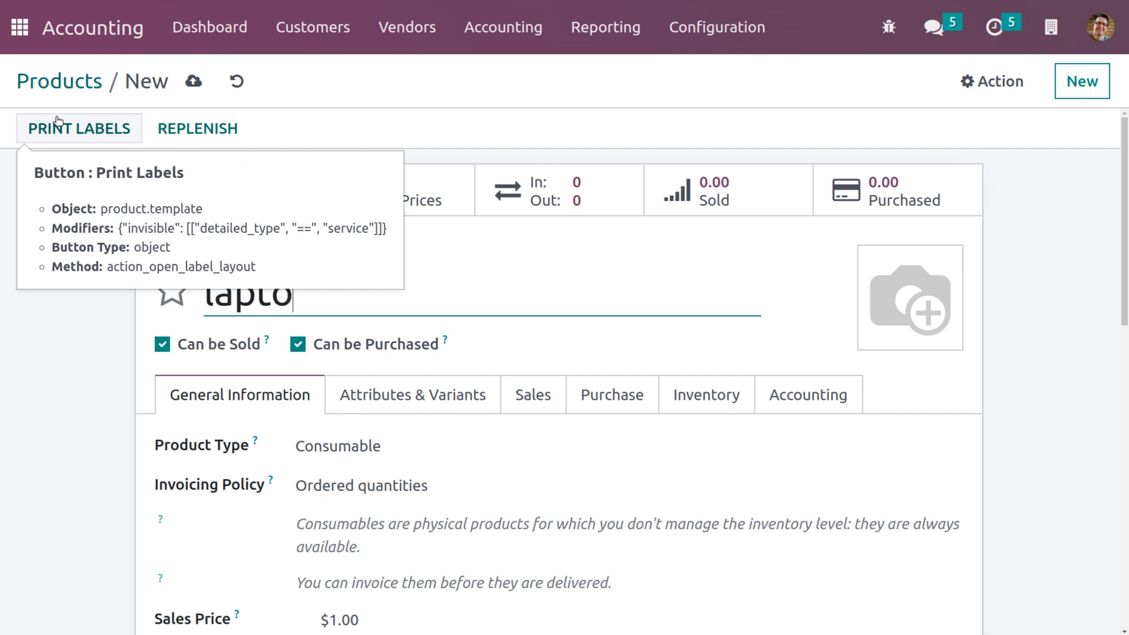
left_click(367, 447)
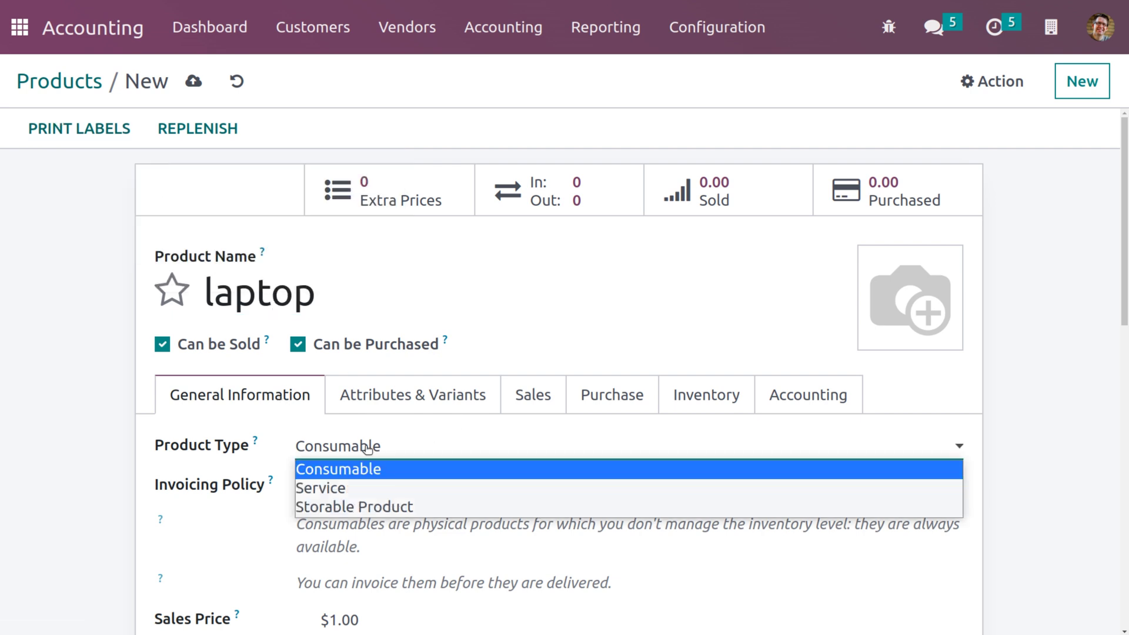
left_click(349, 507)
scroll(466, 489, "down", 3)
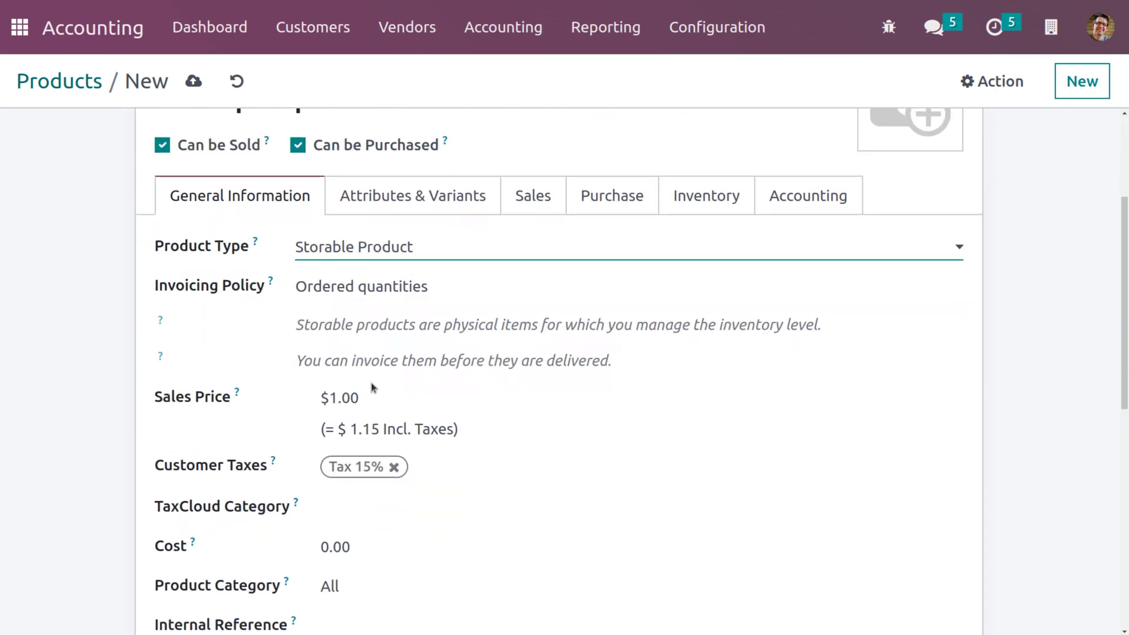
Set the laptop's sales price to $1,100.00 and cost to $1,000.00, then save.
left_click(369, 391)
key("BackSpace")
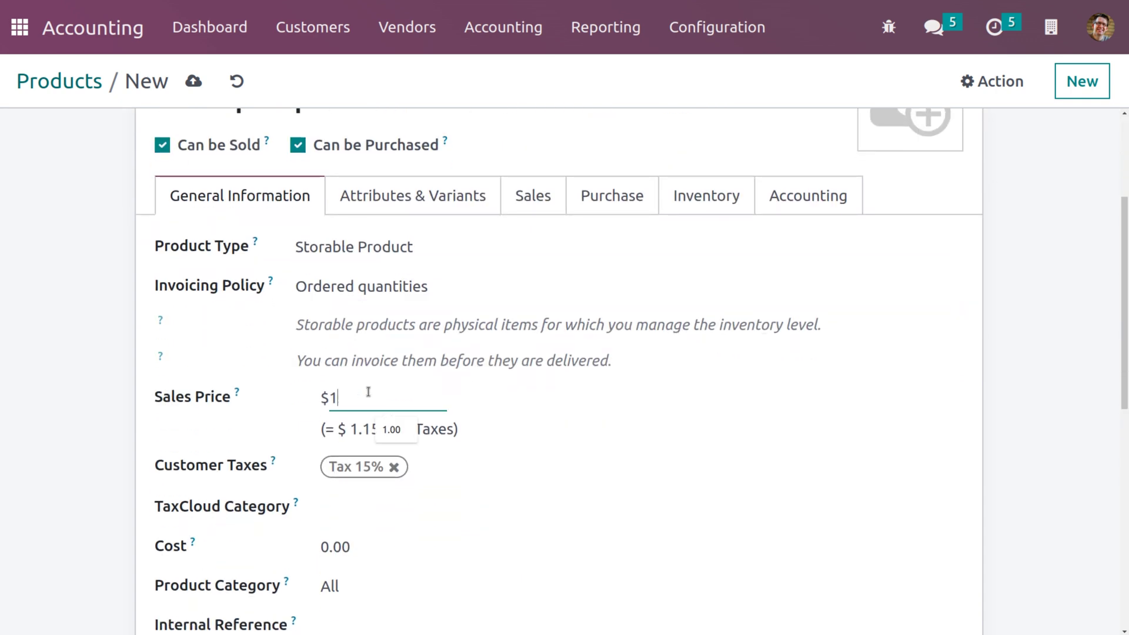
type("100")
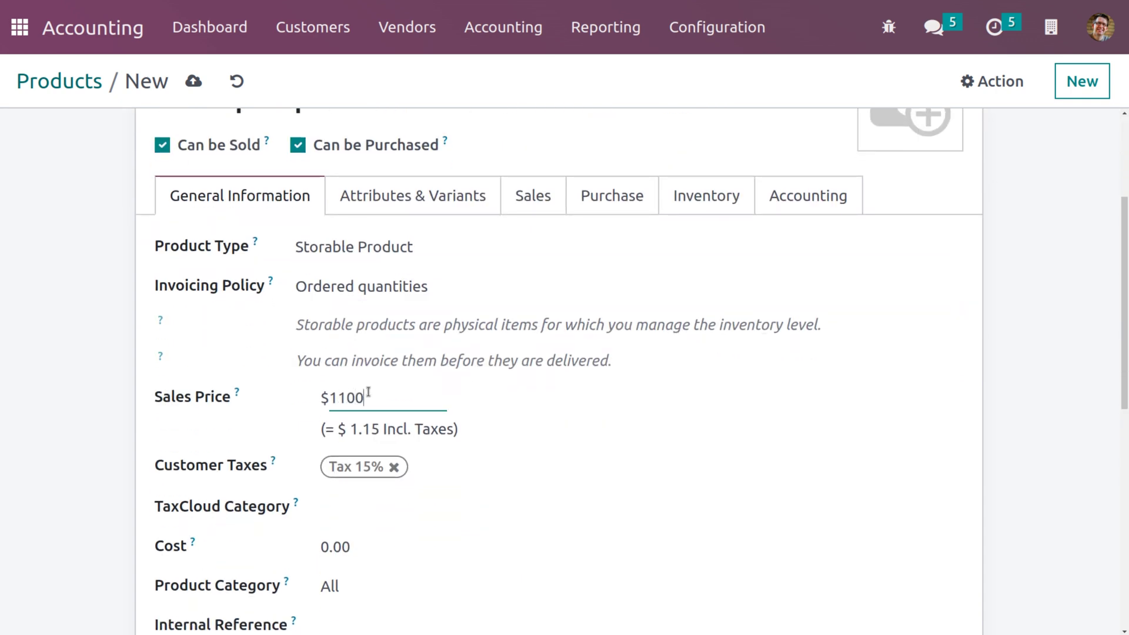
left_click(365, 541)
key("BackSpace")
key("BackSpace")
key("BackSpace")
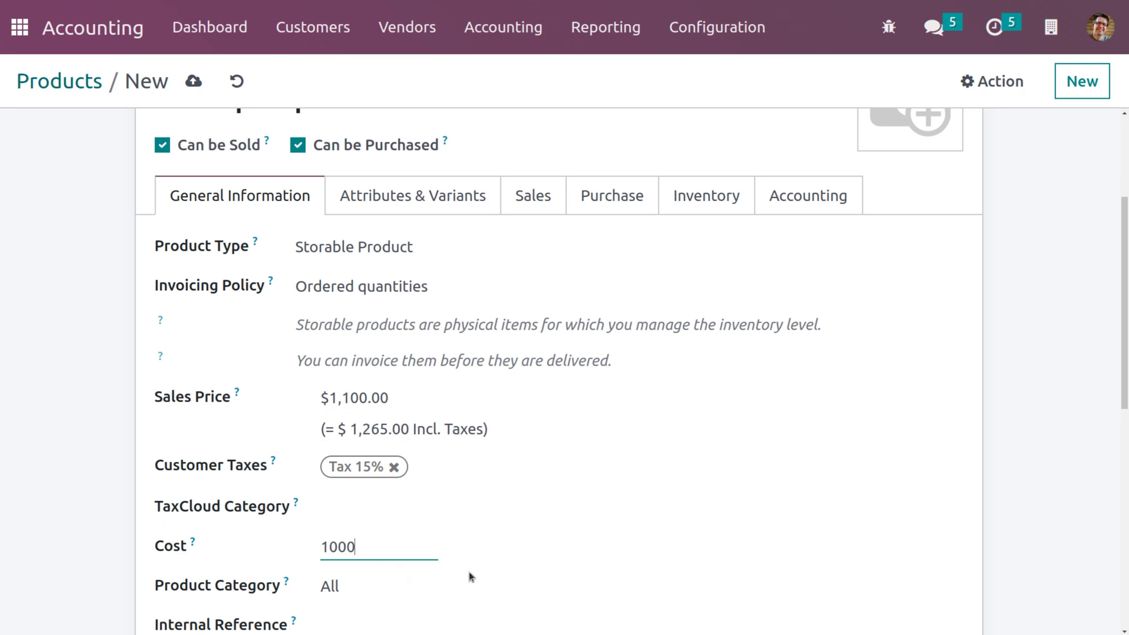
scroll(471, 576, "down", 5)
scroll(470, 576, "up", 5)
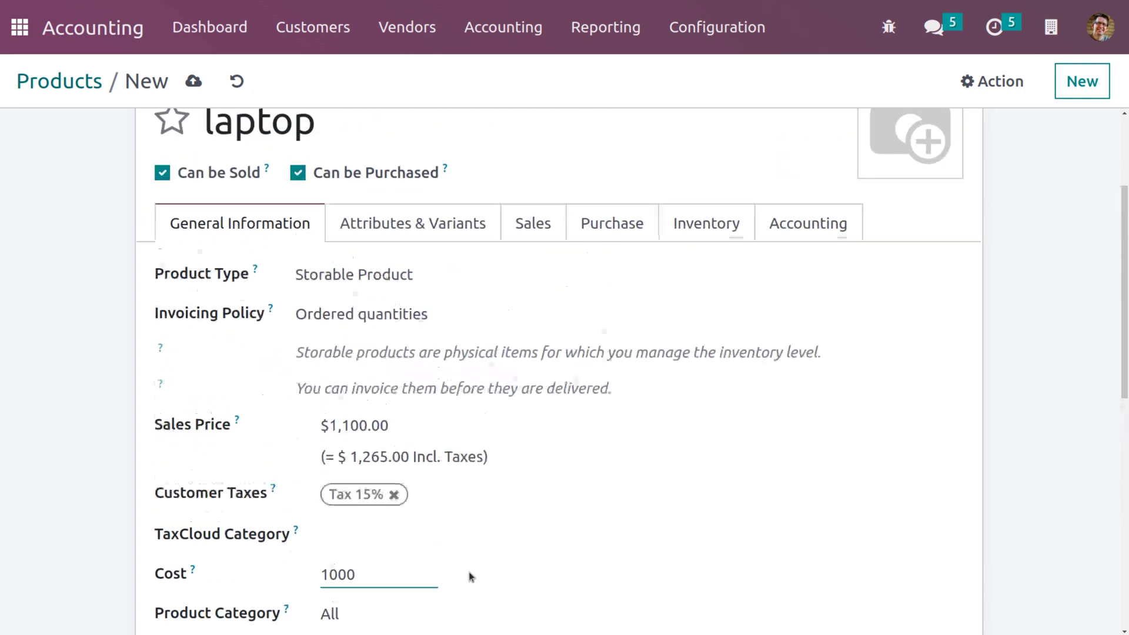
left_click(194, 82)
left_click(419, 32)
Create a new vendor bill from Azure Interior with Bill Date 05/04/2023.
left_click(407, 76)
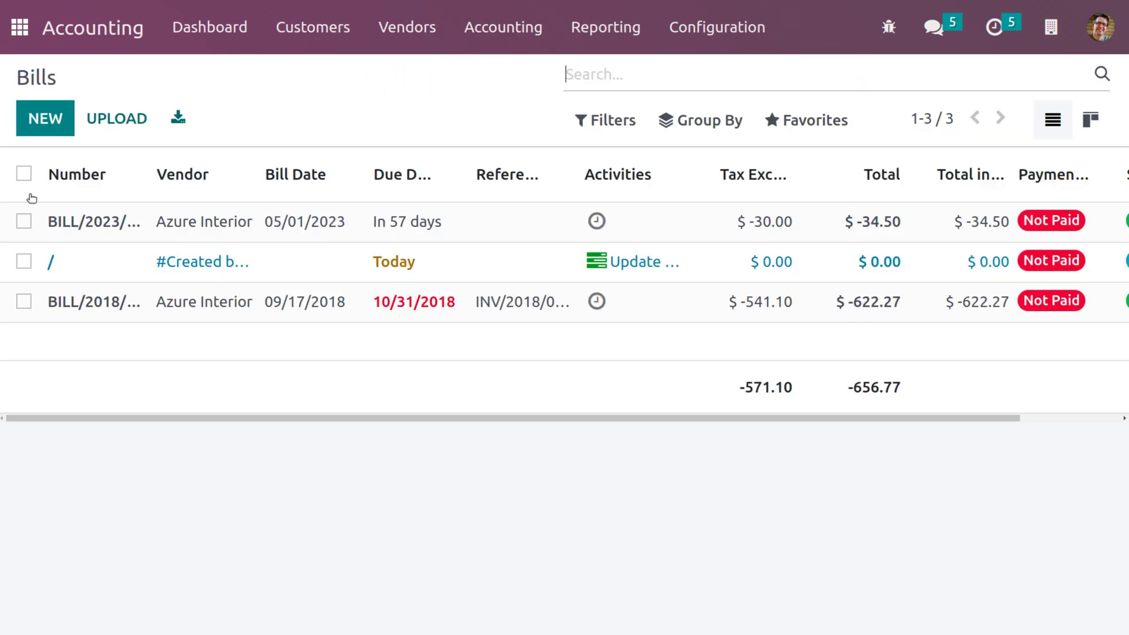
left_click(40, 127)
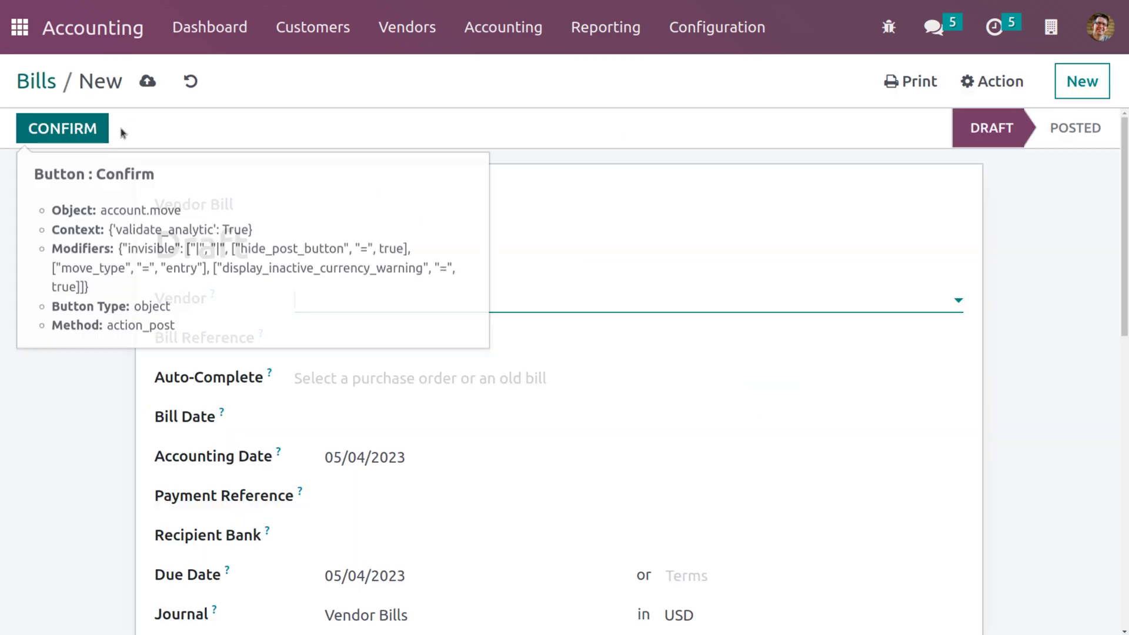
left_click(365, 301)
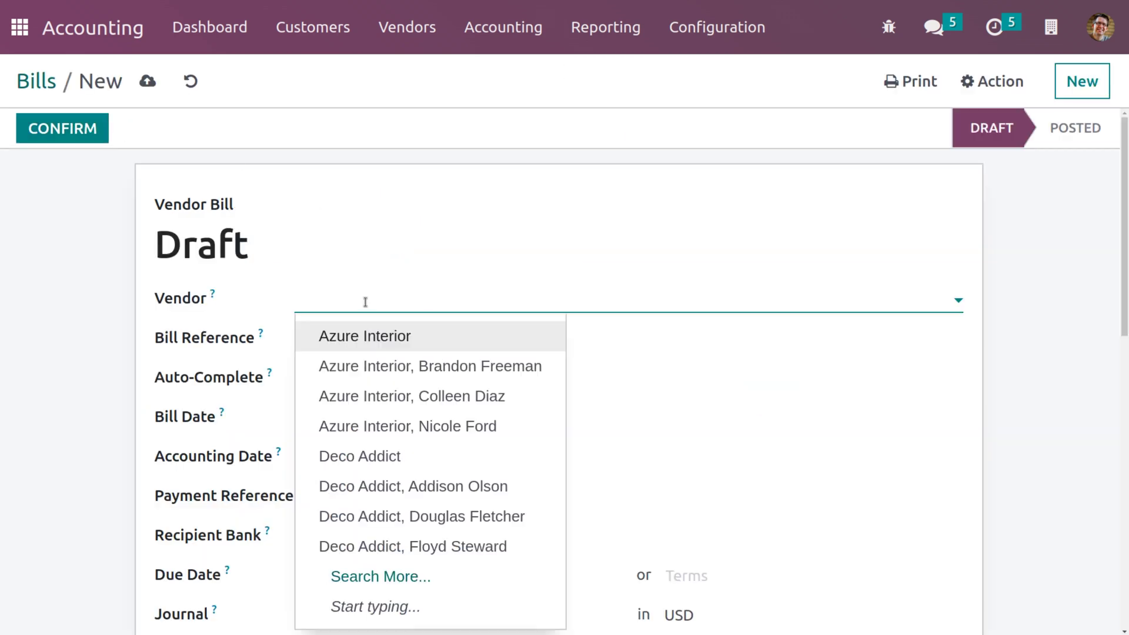
left_click(365, 342)
scroll(346, 431, "down", 5)
scroll(346, 432, "up", 2)
left_click(355, 265)
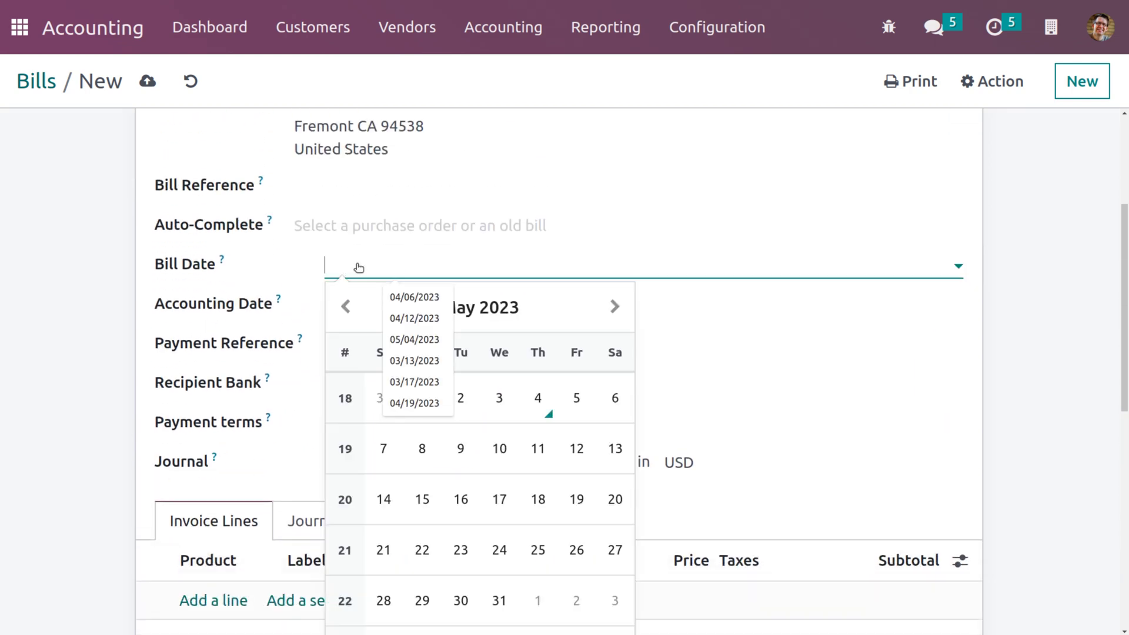
left_click(537, 397)
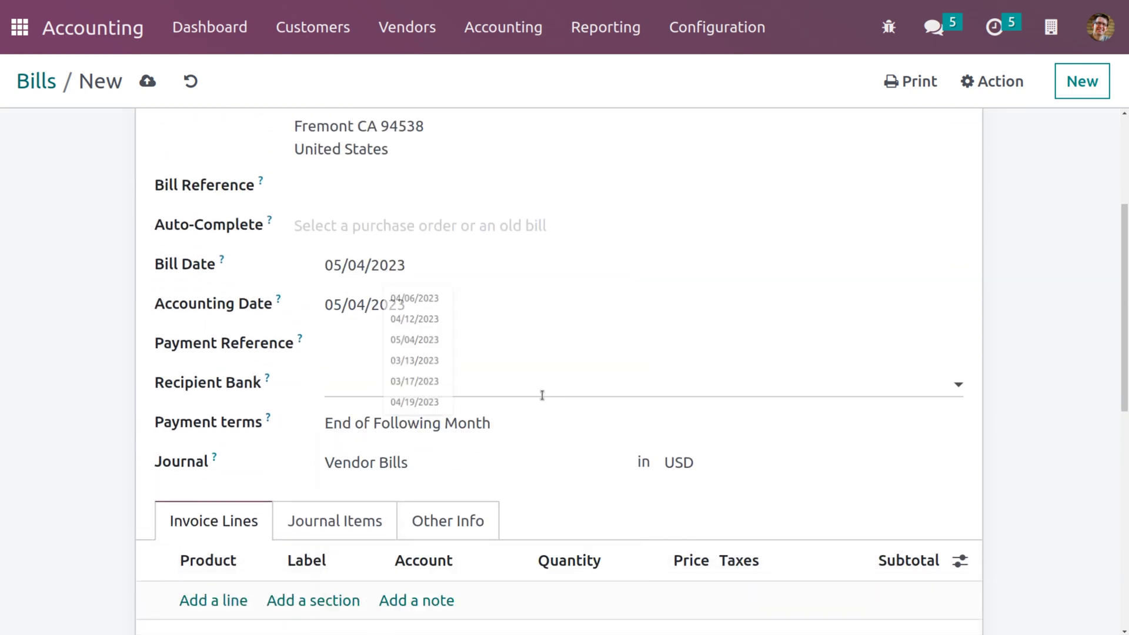
scroll(260, 584, "down", 4)
scroll(259, 582, "up", 1)
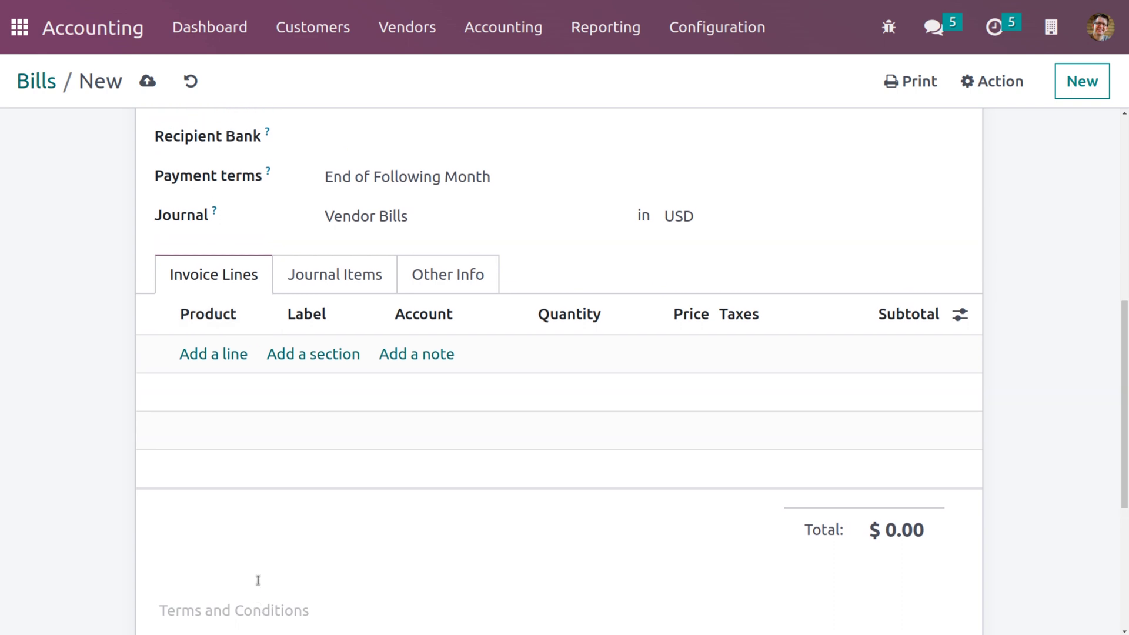
Add a laptop line on account 1011011 Depreciation, remove its purchase tax, and save the draft bill.
left_click(225, 355)
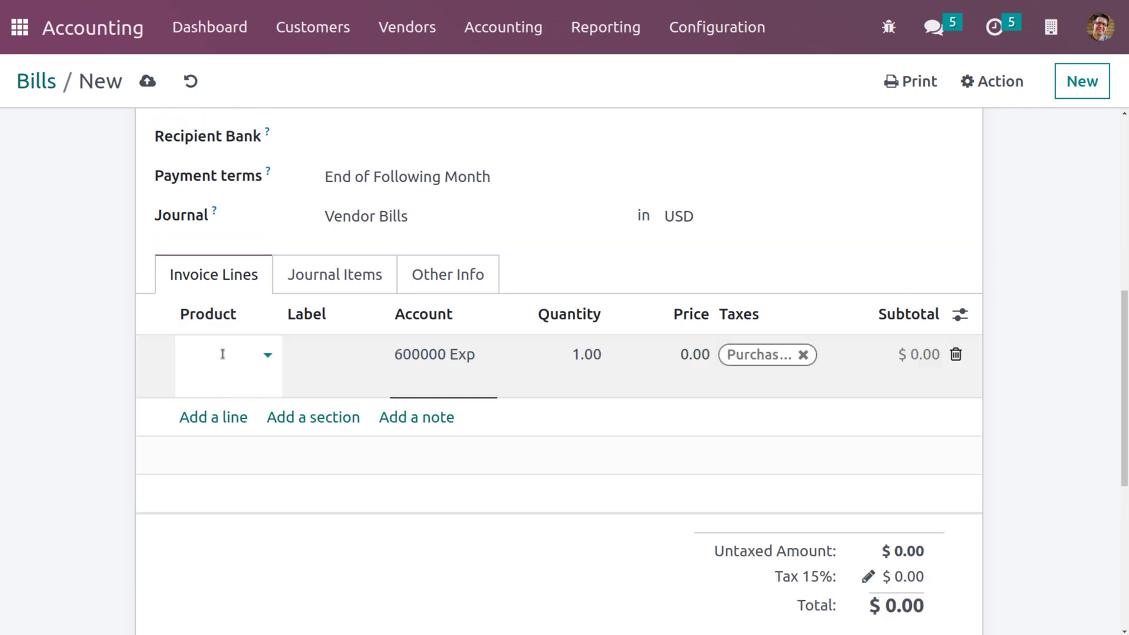
type("lap")
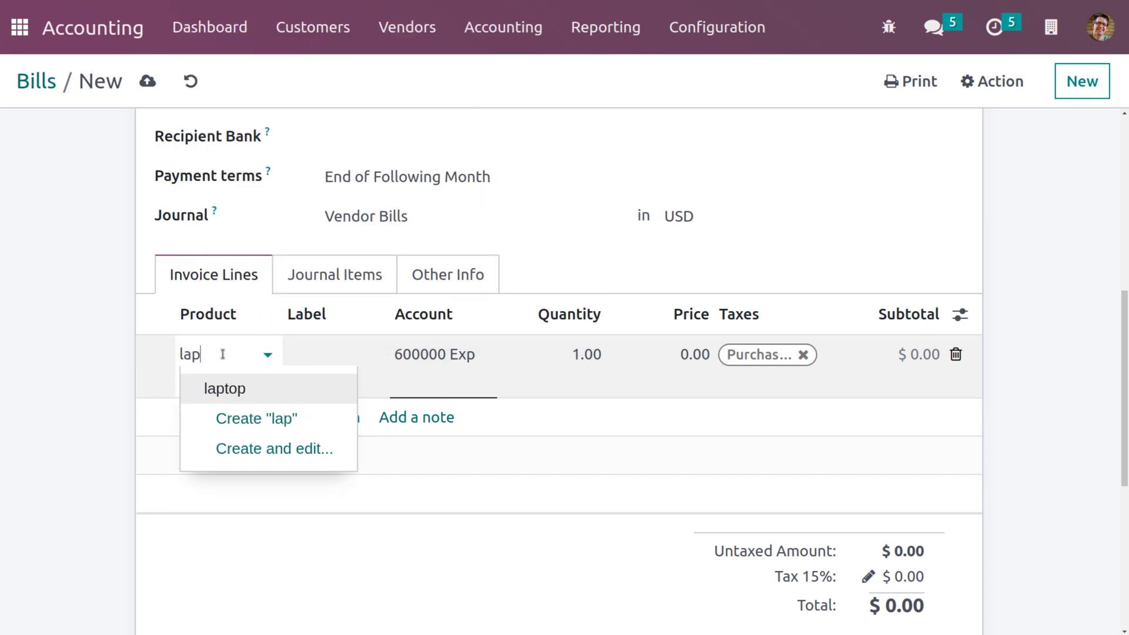
left_click(228, 390)
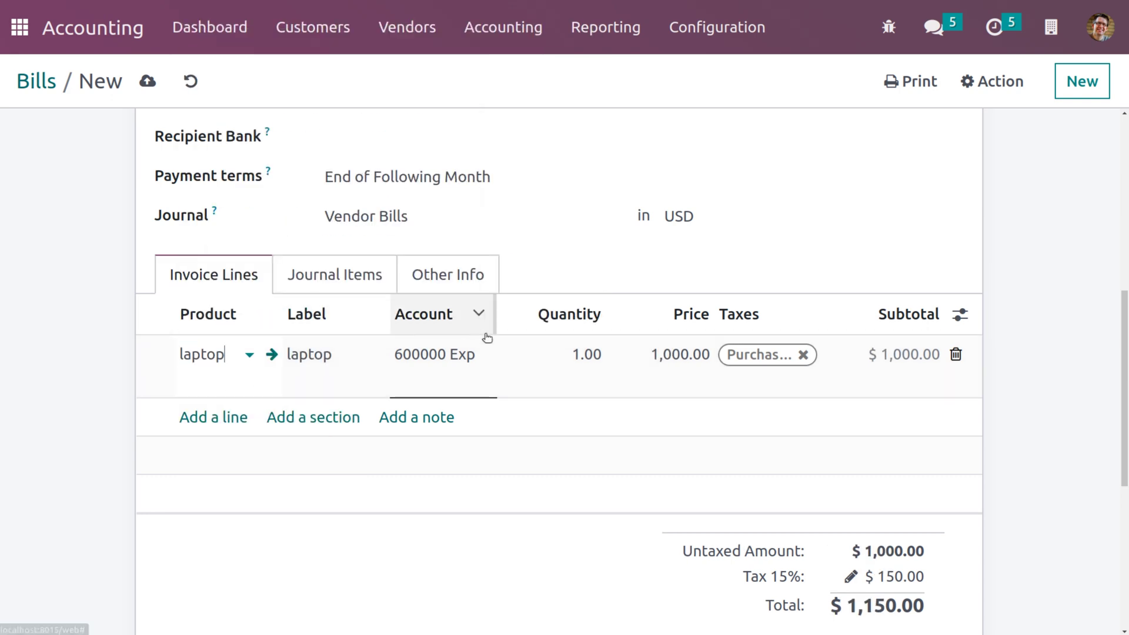
left_click(411, 358)
key("BackSpace")
type("d")
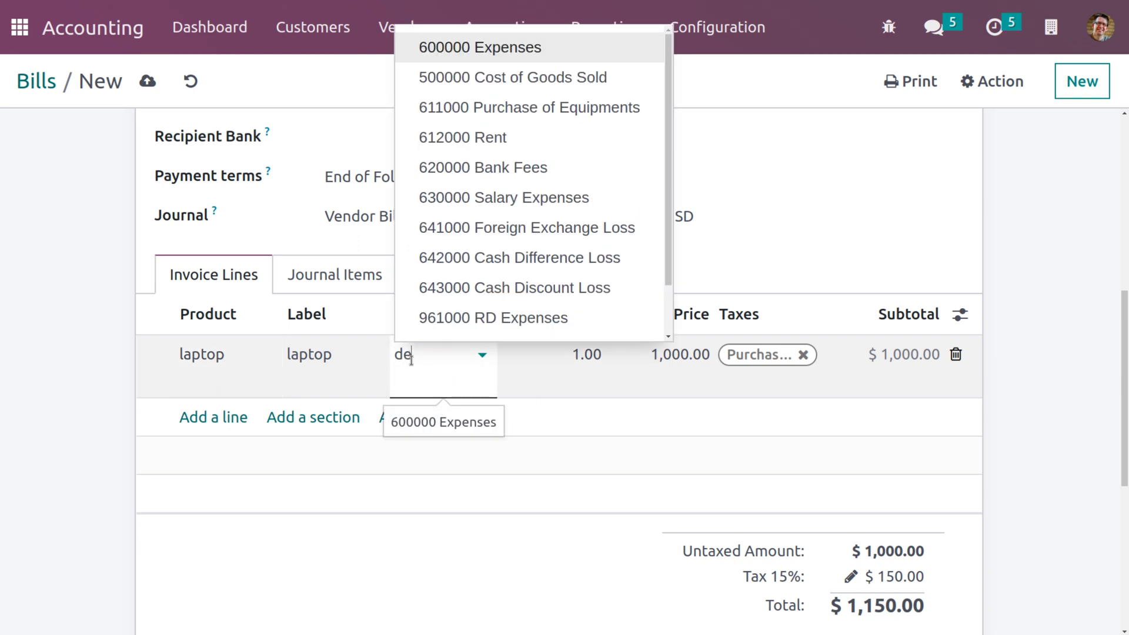
type("e")
left_click(516, 397)
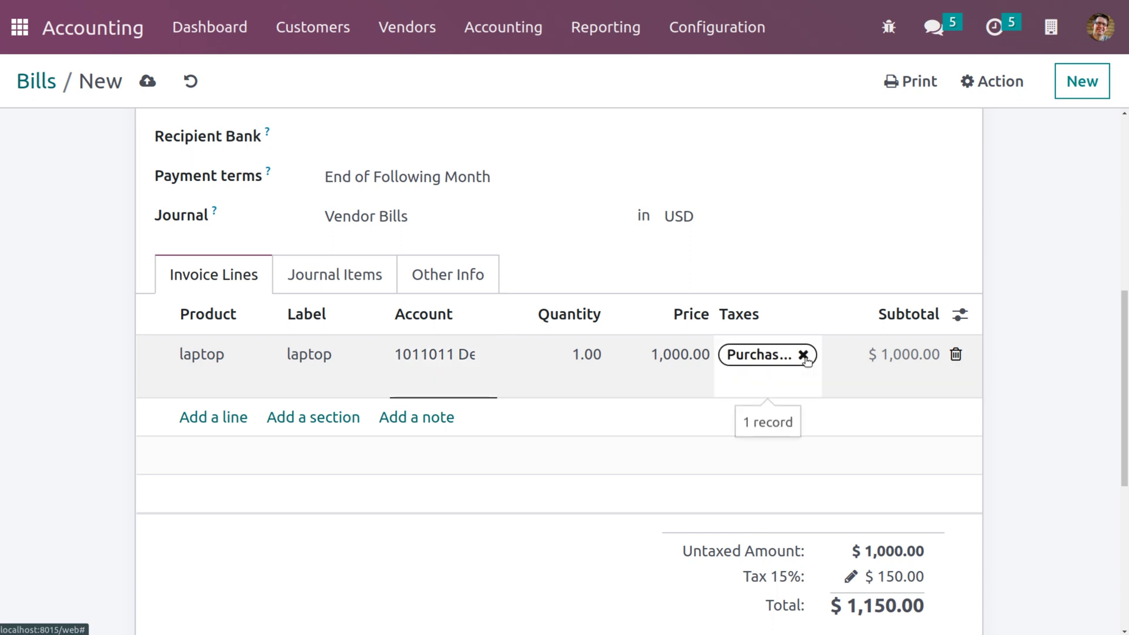
left_click(803, 355)
scroll(581, 298, "up", 8)
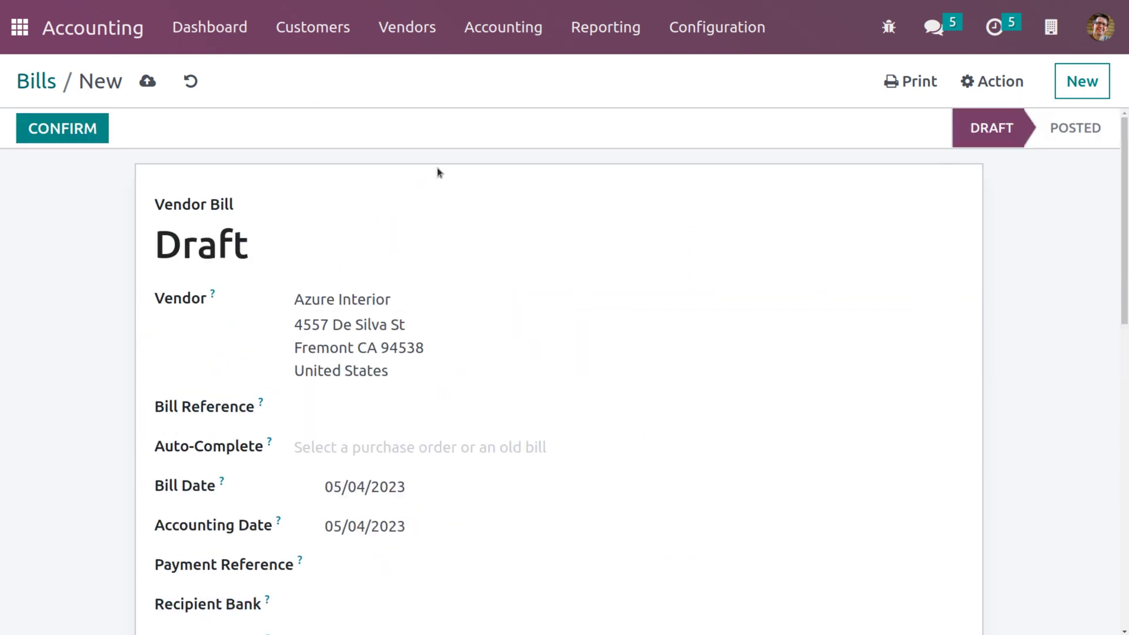
left_click(148, 87)
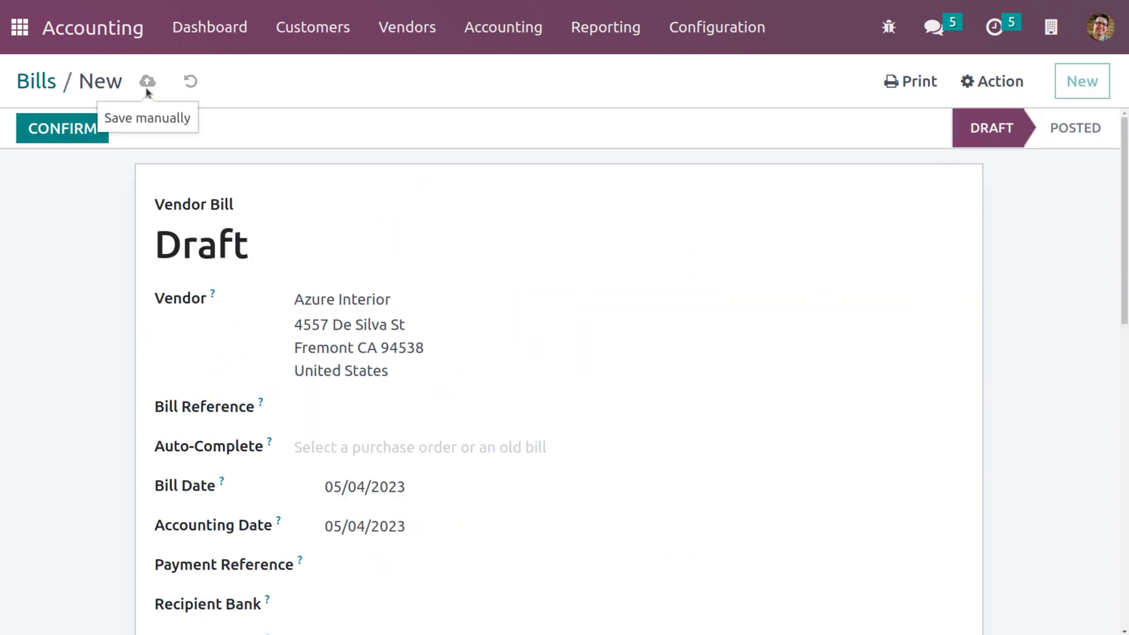
Confirm the bill as BILL/2023/05/0002 and open its generated $1,000.00 laptop asset.
left_click(66, 130)
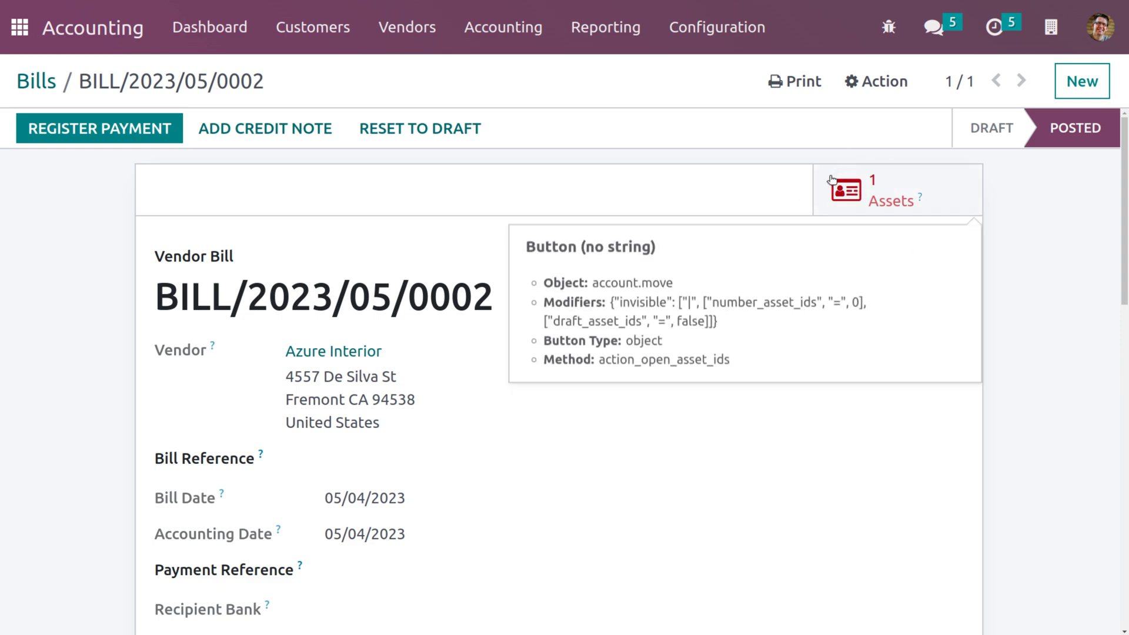
left_click(885, 199)
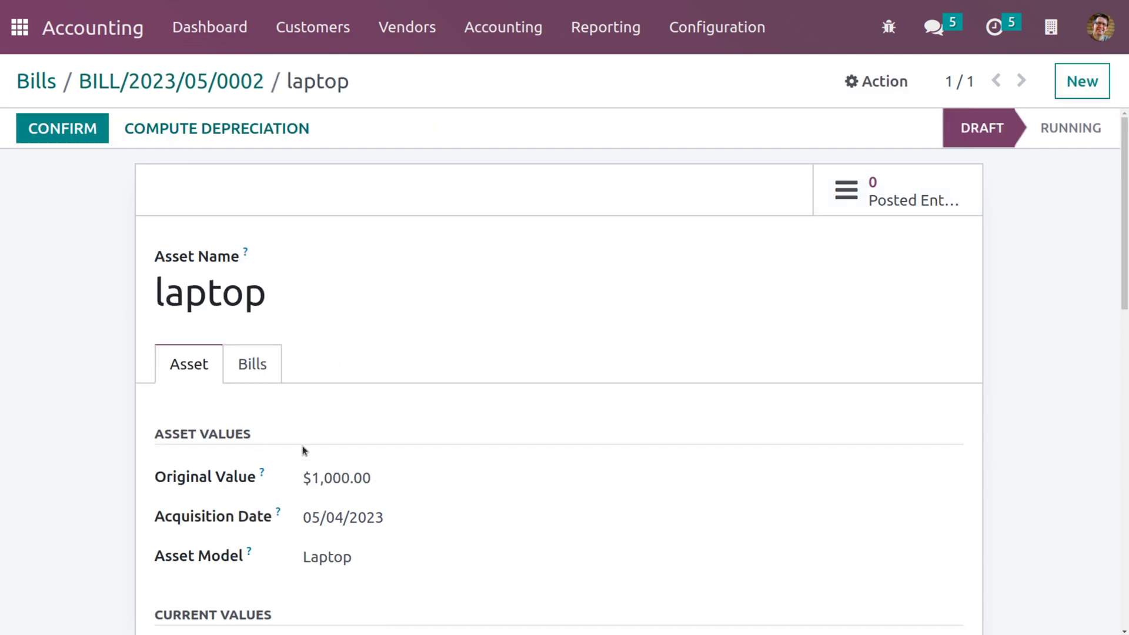
Compute the laptop asset's depreciation and review the $200.00 lines on the Depreciation Board.
left_click(228, 127)
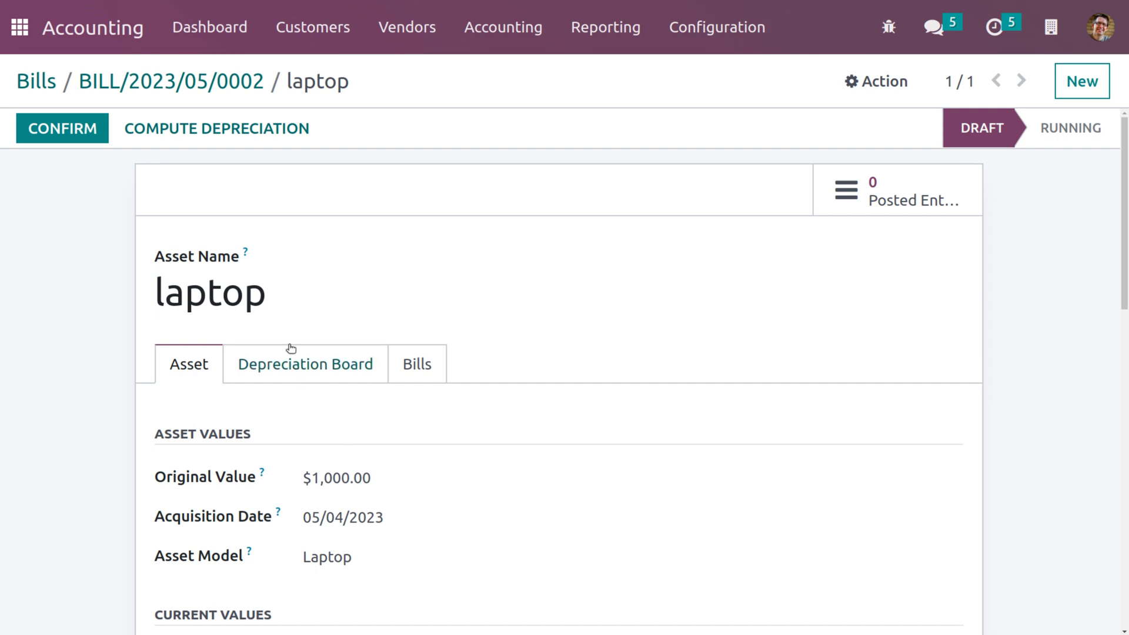
left_click(290, 381)
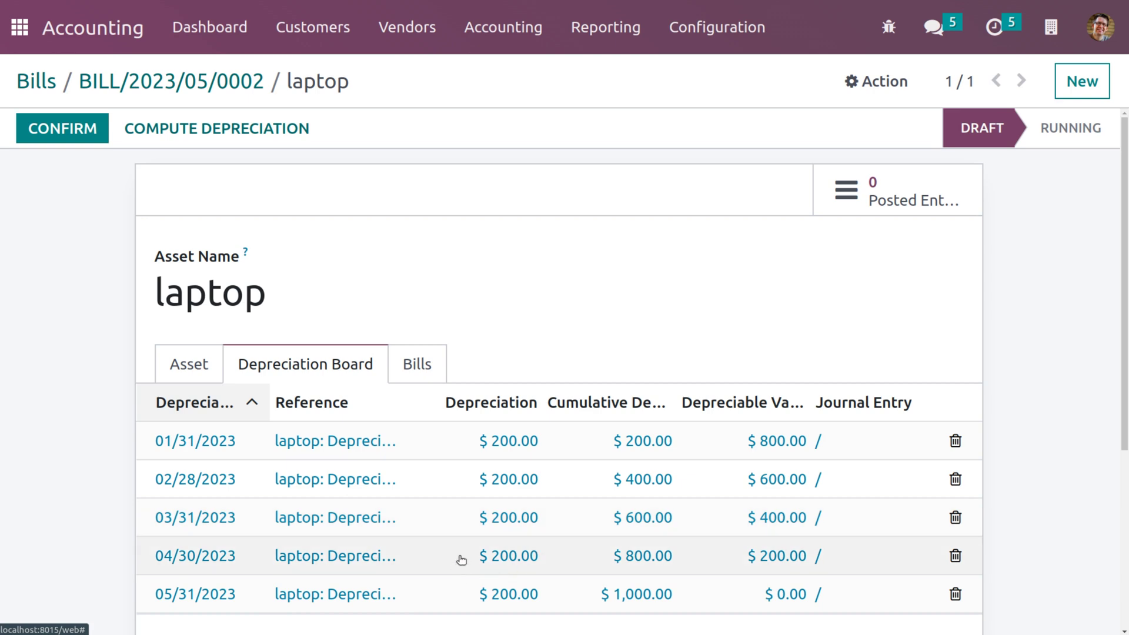
scroll(462, 560, "down", 5)
scroll(462, 560, "up", 5)
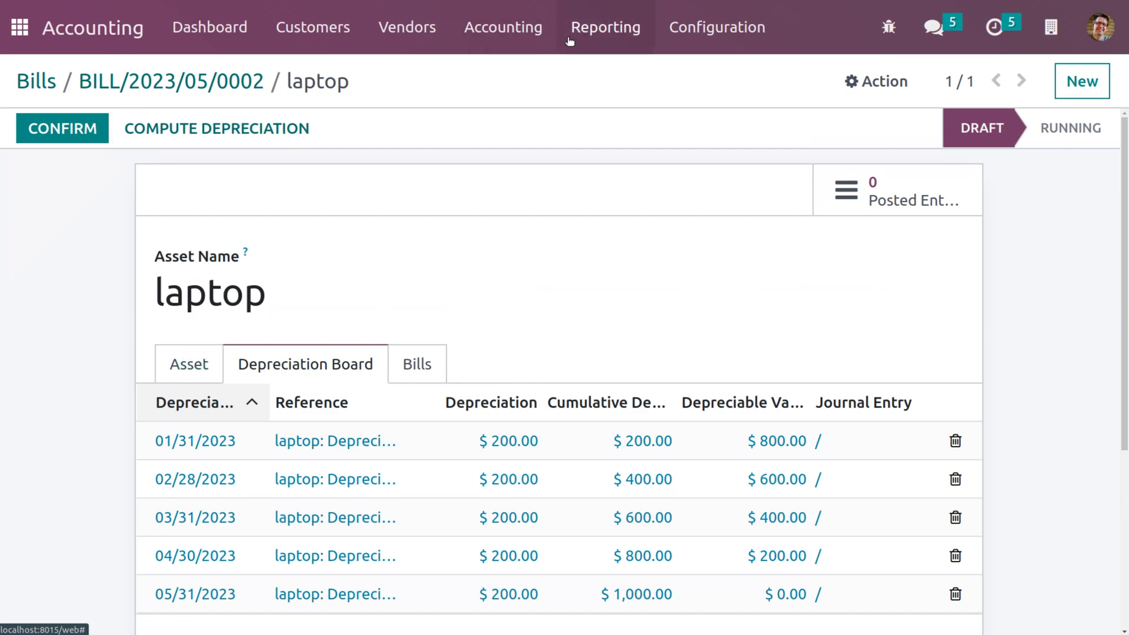
Look through the Configuration menu options, then dismiss the menu.
left_click(711, 25)
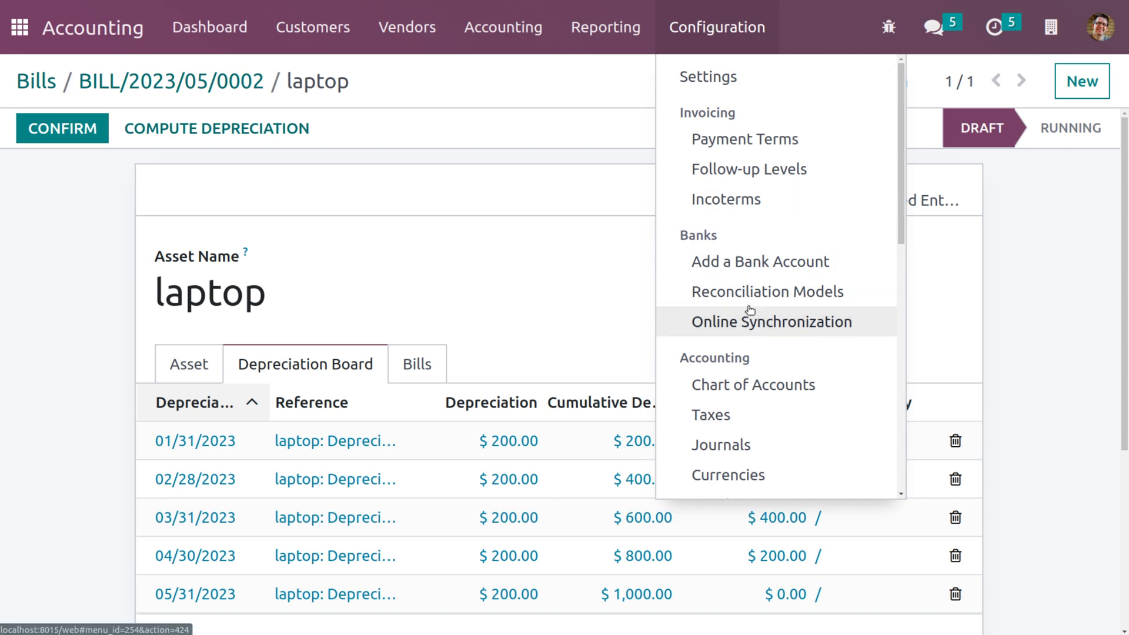
scroll(755, 424, "down", 1)
scroll(754, 424, "down", 4)
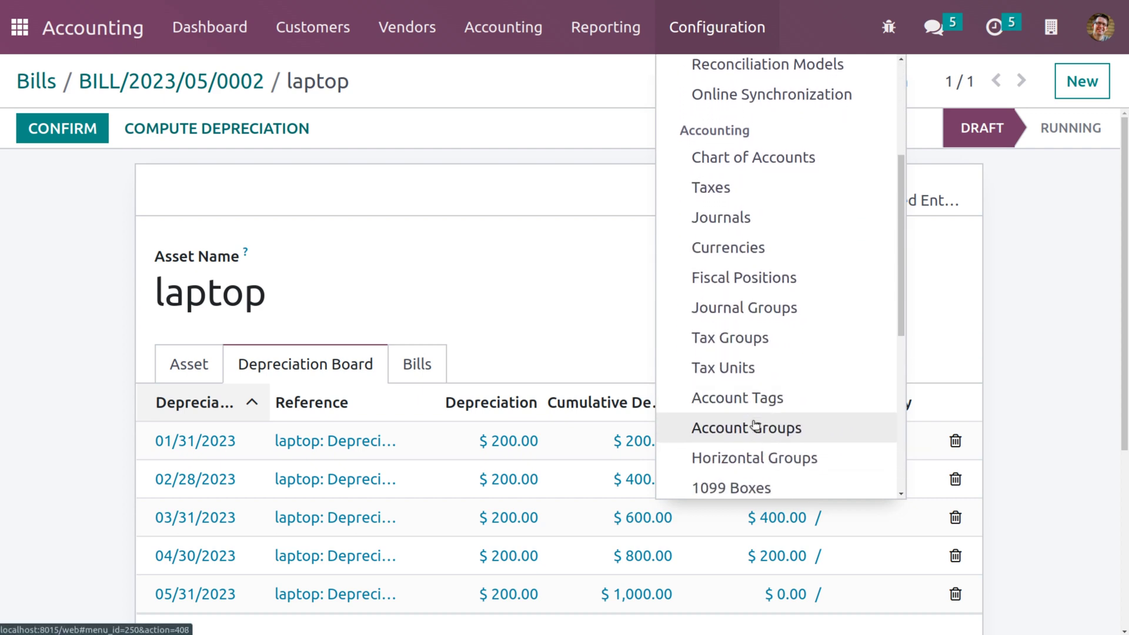
scroll(755, 424, "down", 1)
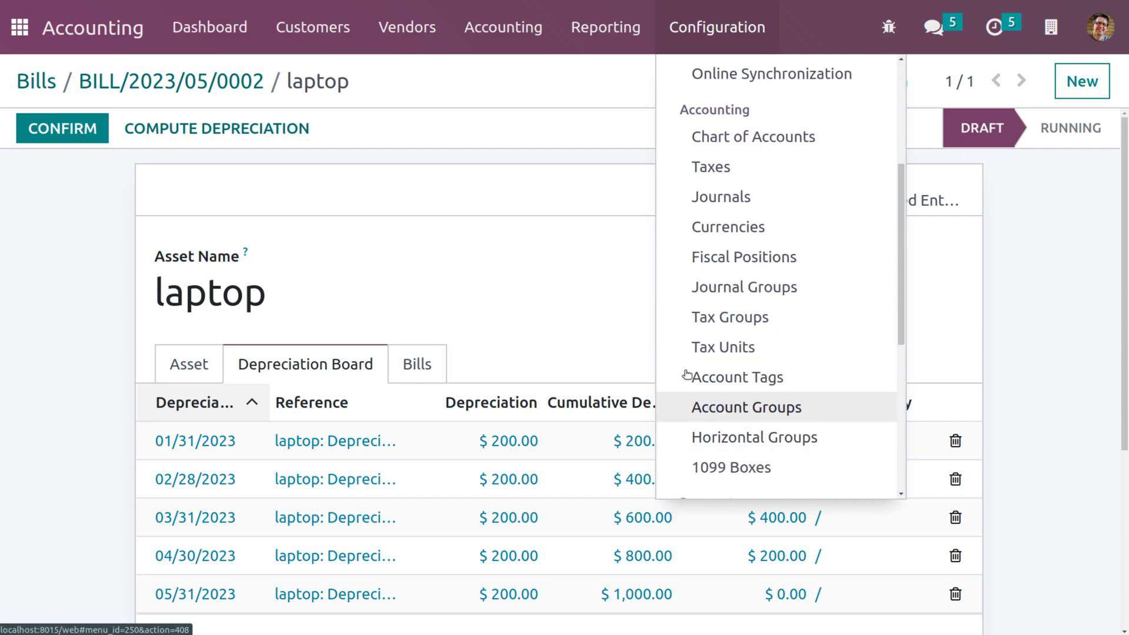
left_click(585, 270)
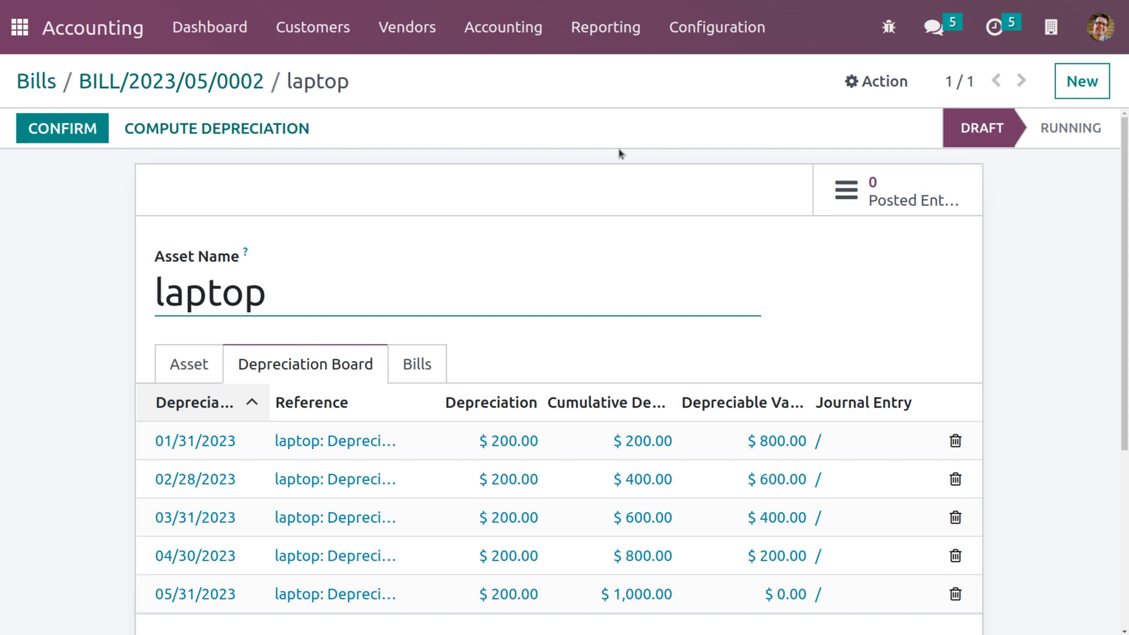
mouse_move(992, 134)
Confirm the laptop asset so it runs, then go to Configuration > Asset Models.
left_click(44, 129)
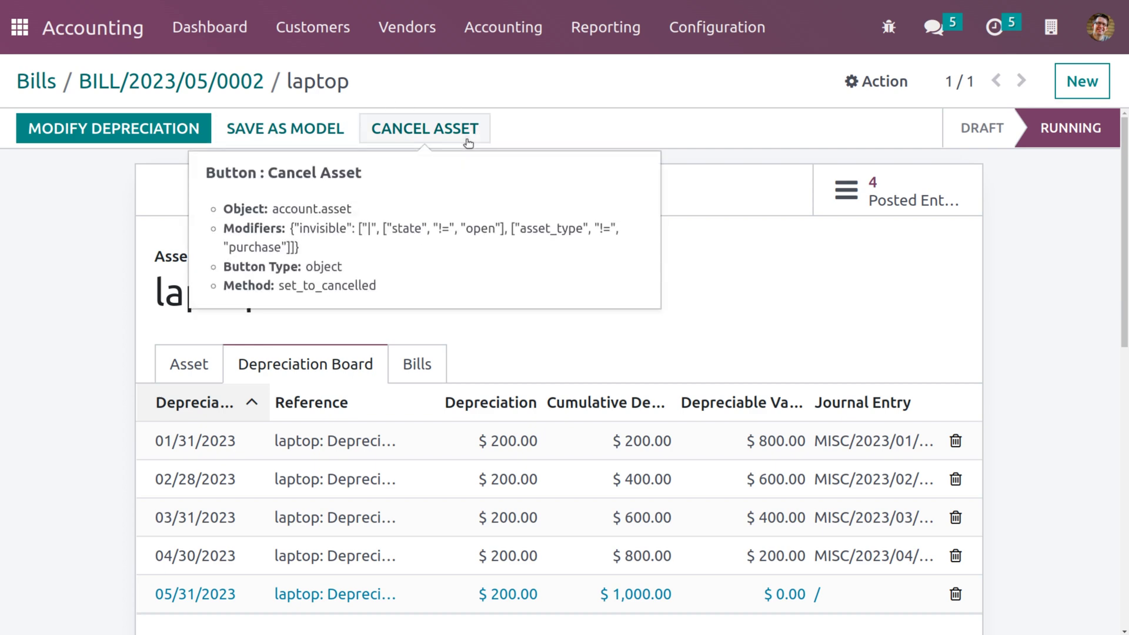
left_click(744, 48)
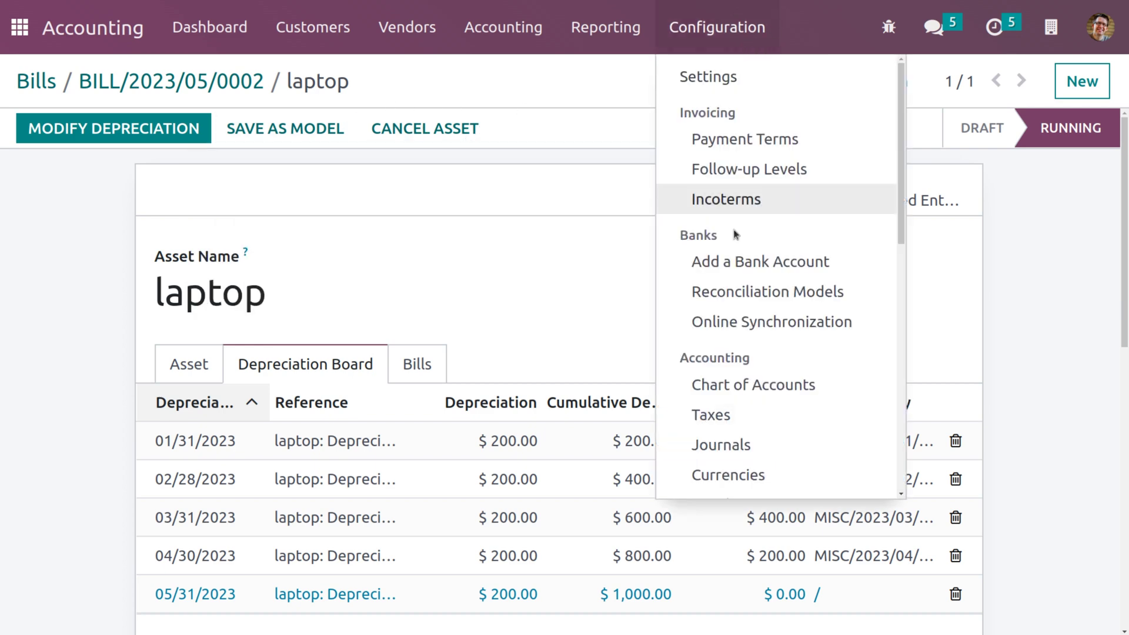
scroll(747, 326, "down", 5)
scroll(747, 330, "down", 4)
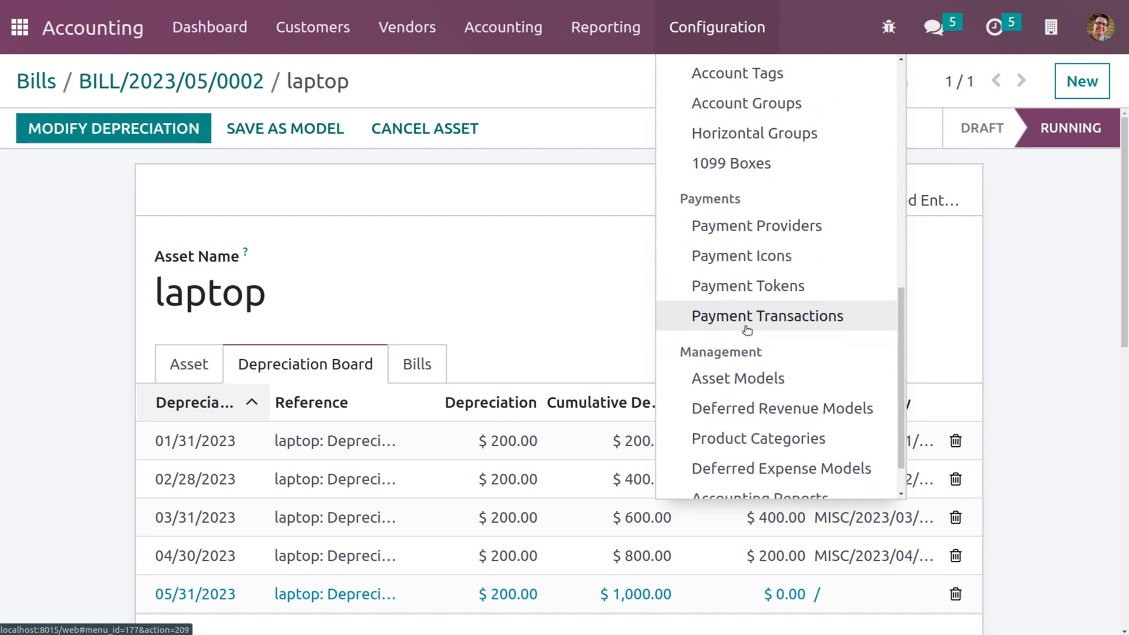
left_click(745, 331)
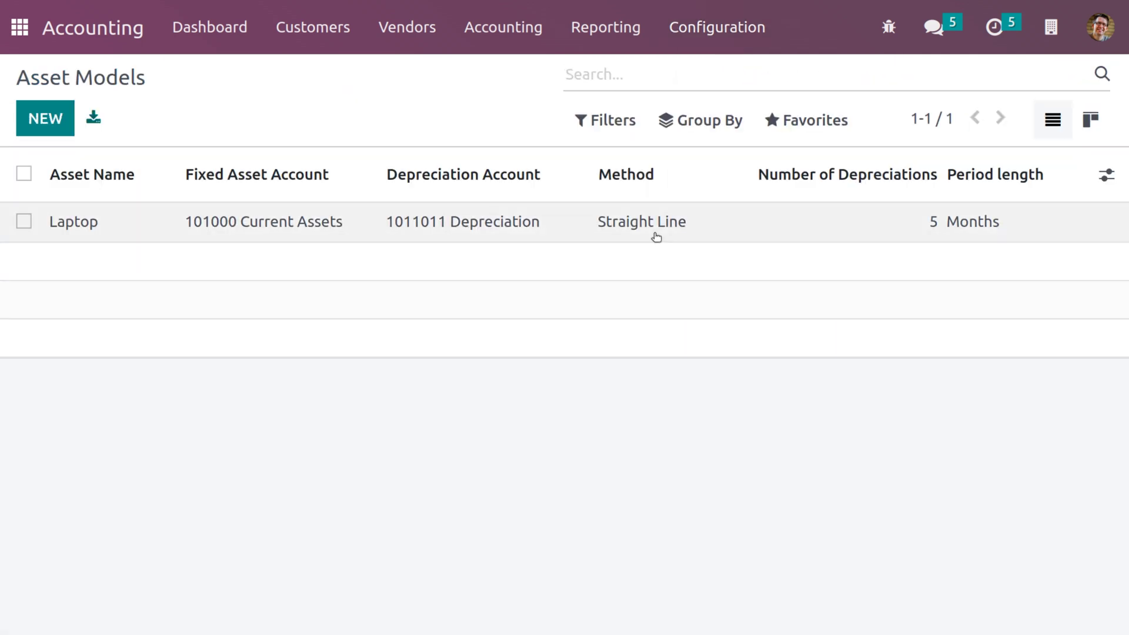
From the Laptop model, set account 1011011 Depreciation to Create and validate with Manage Items, and save.
left_click(656, 237)
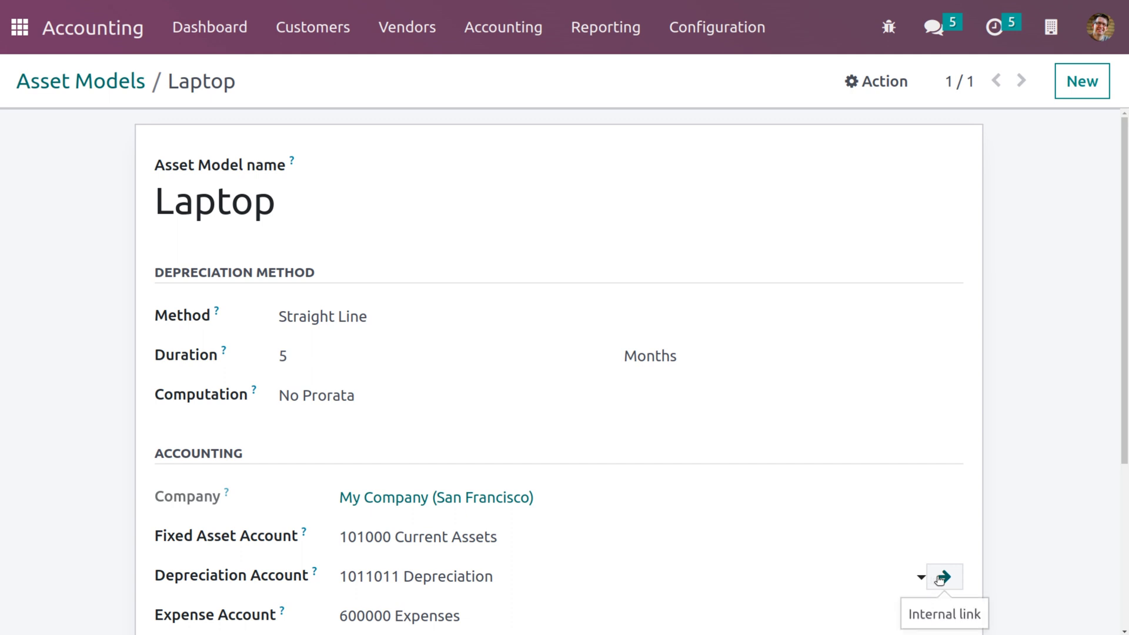
left_click(941, 577)
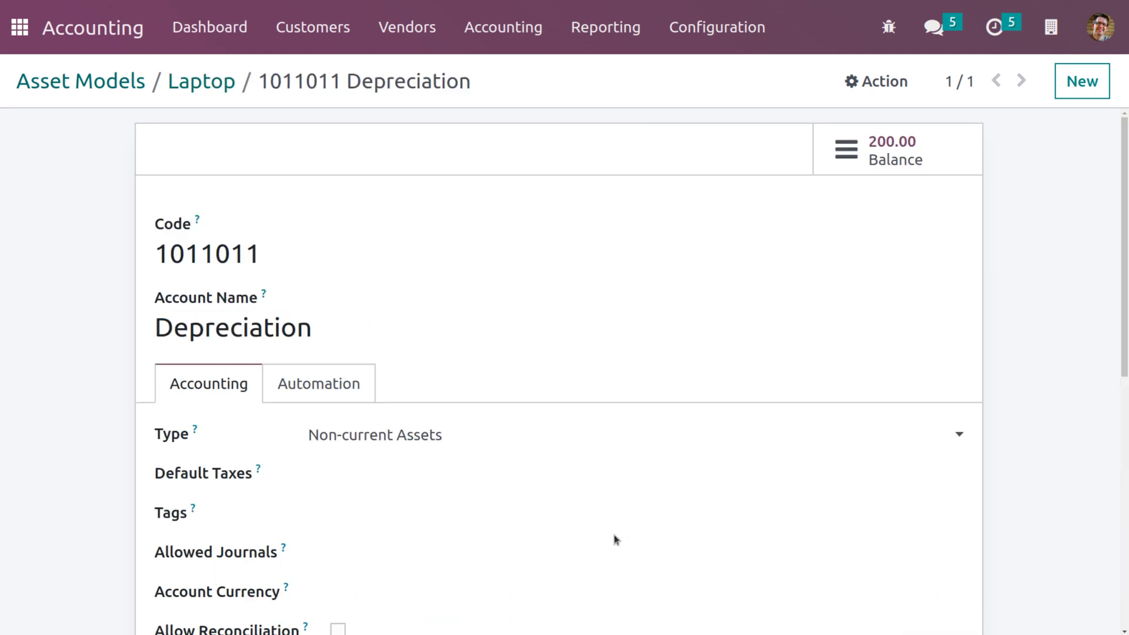
scroll(614, 534, "down", 3)
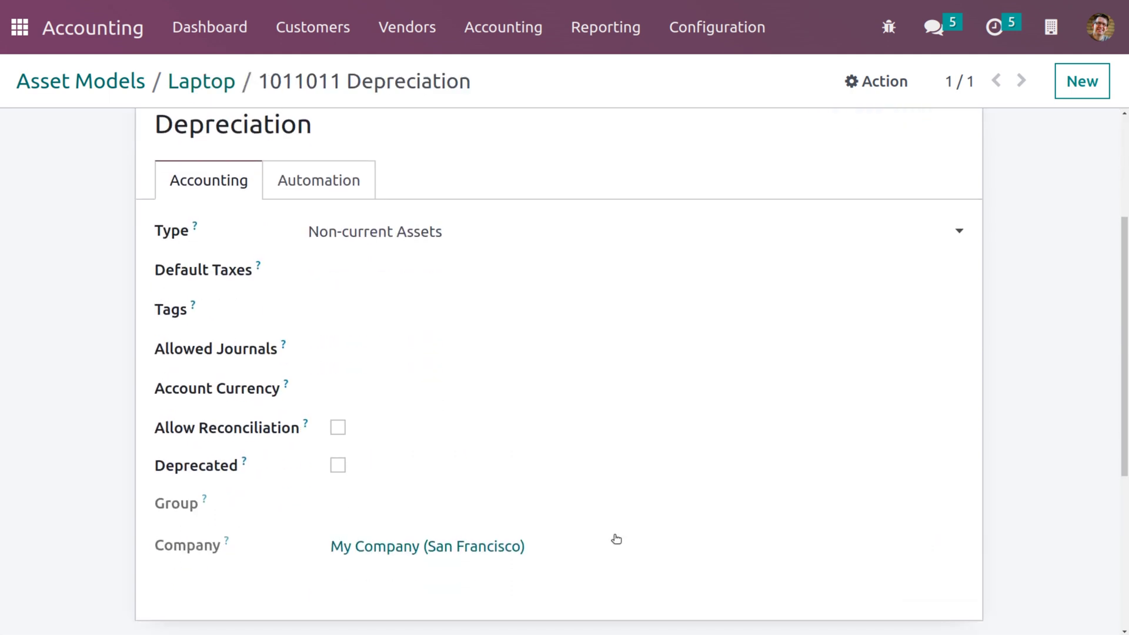
left_click(319, 179)
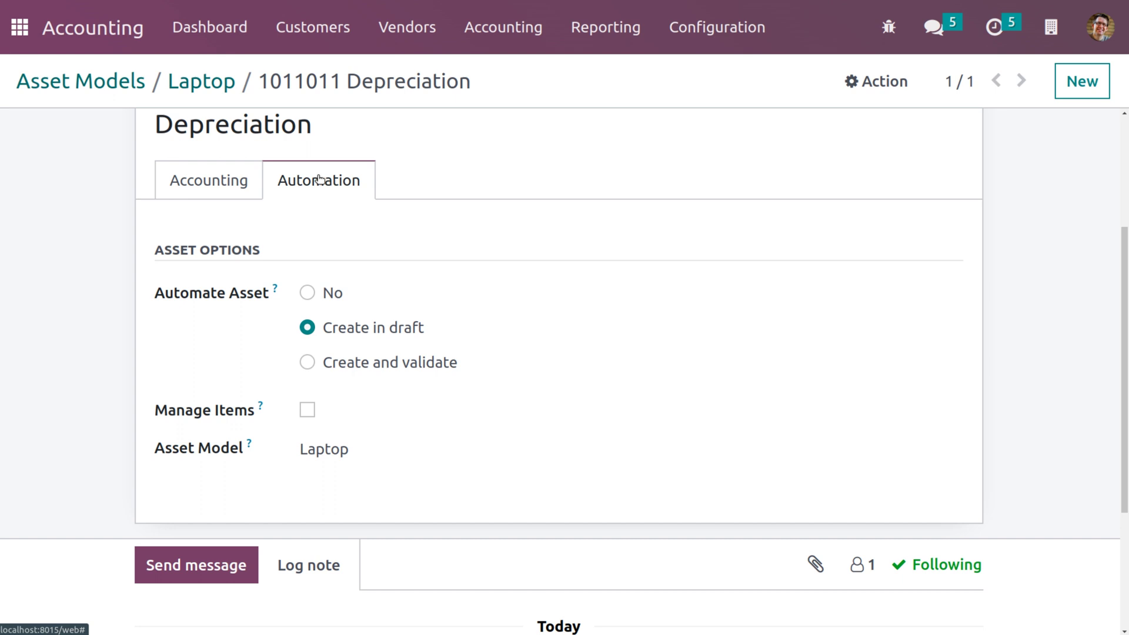
left_click(306, 364)
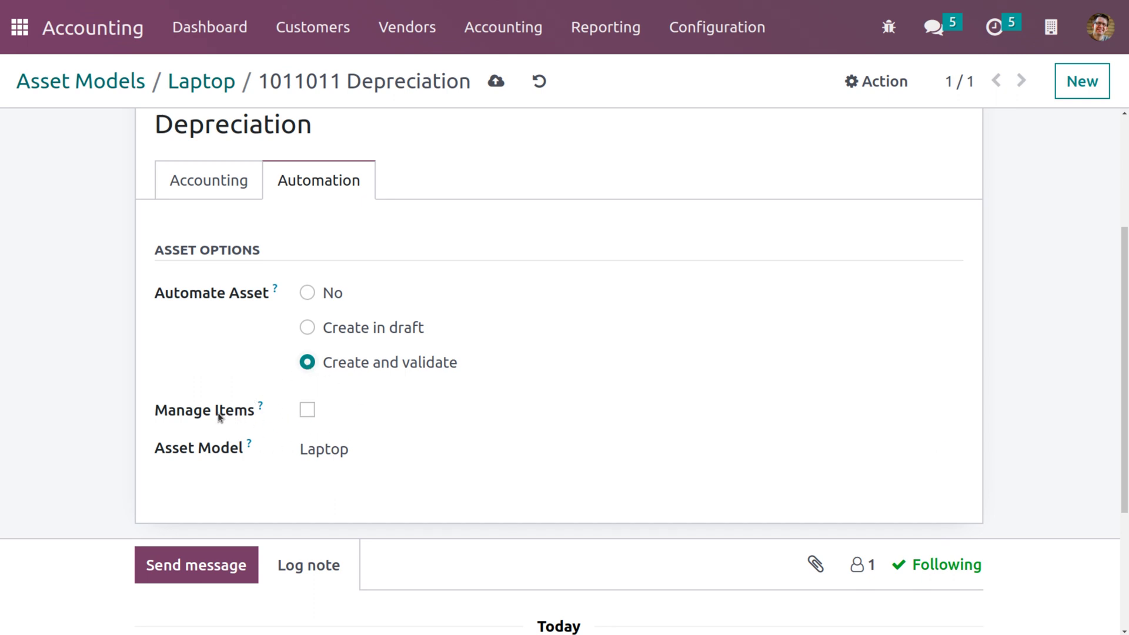
left_click(307, 411)
mouse_move(262, 407)
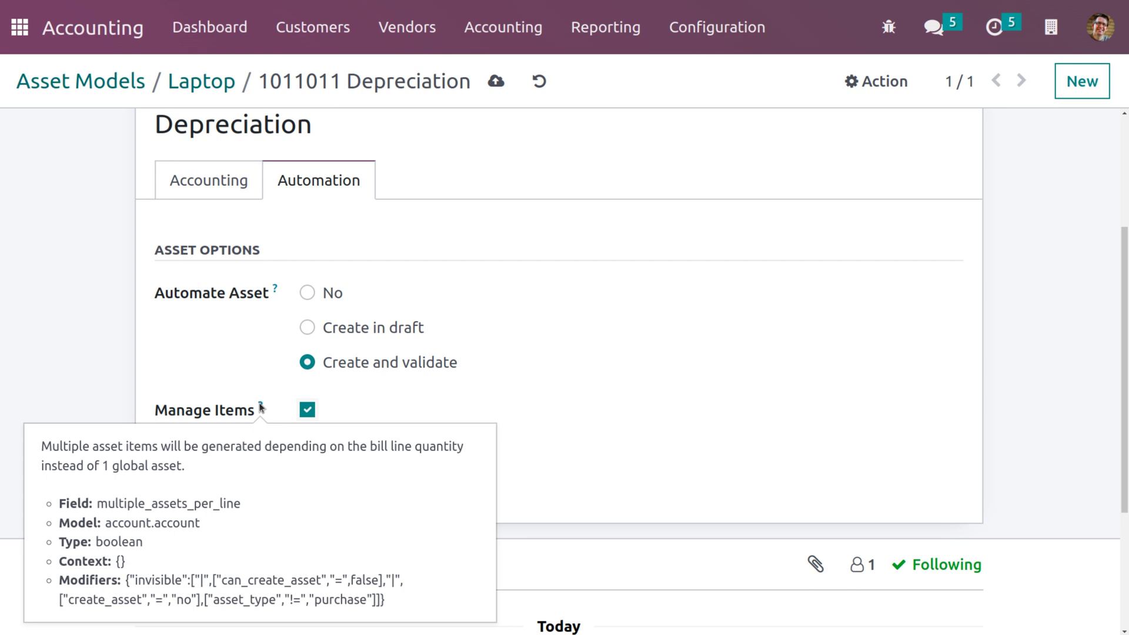
left_click(495, 87)
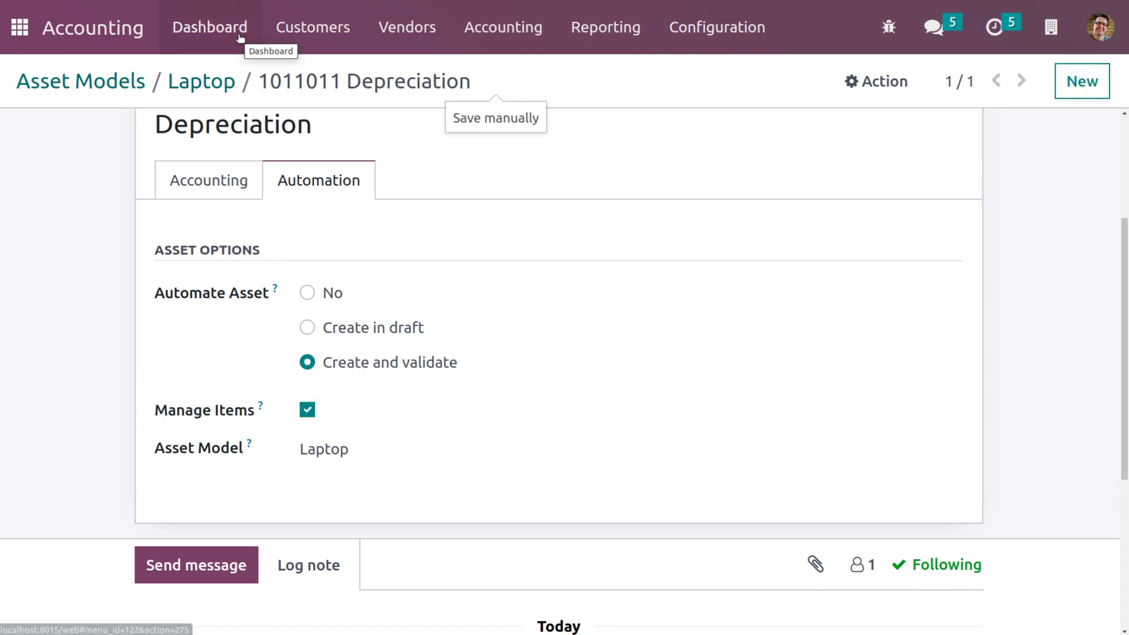
Start a new vendor bill for Azure Interior dated 05/04/2023.
left_click(415, 48)
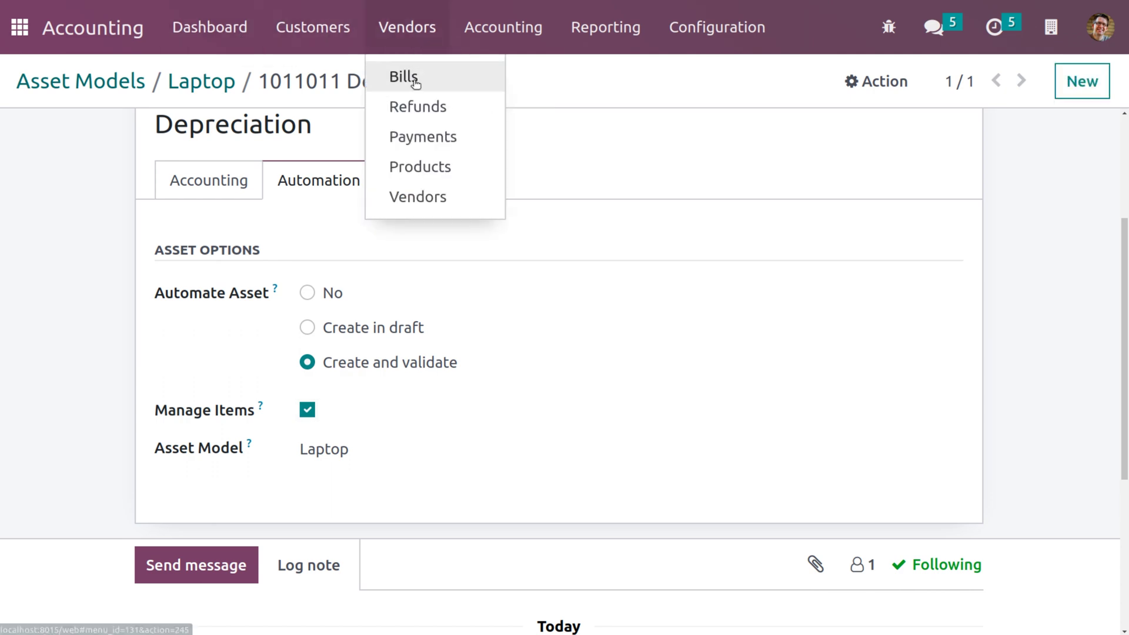
left_click(414, 78)
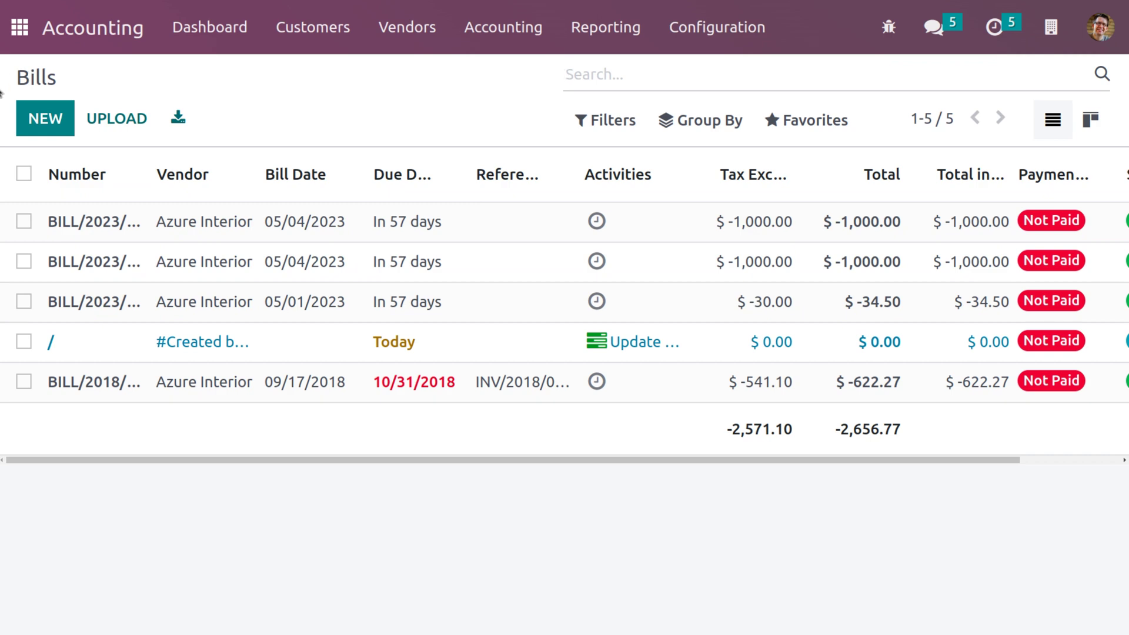
left_click(56, 128)
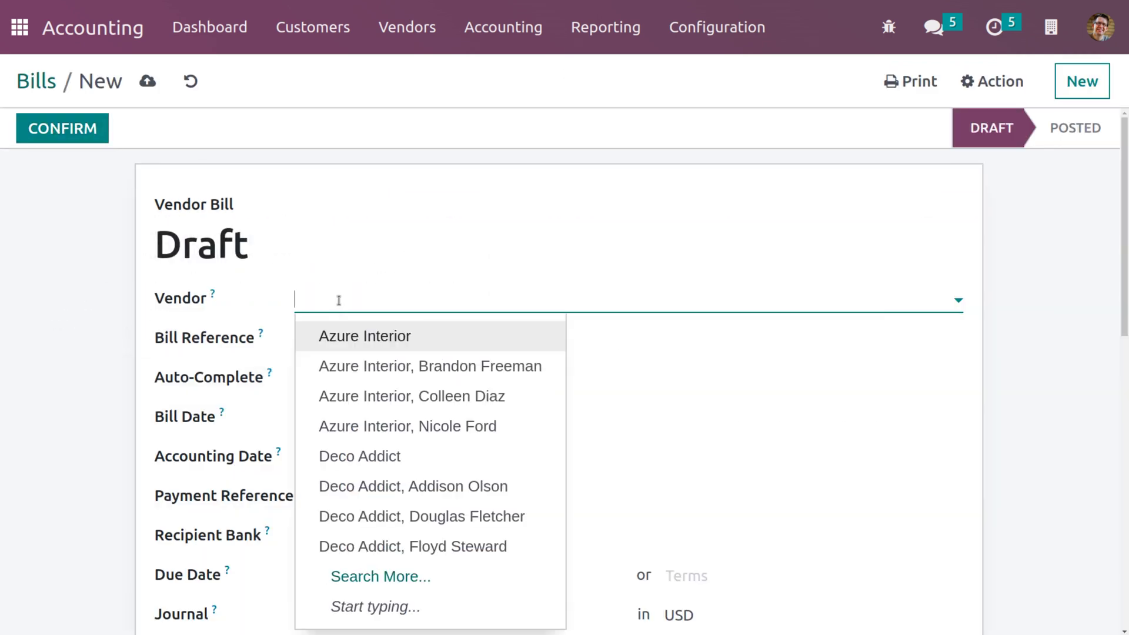
left_click(346, 347)
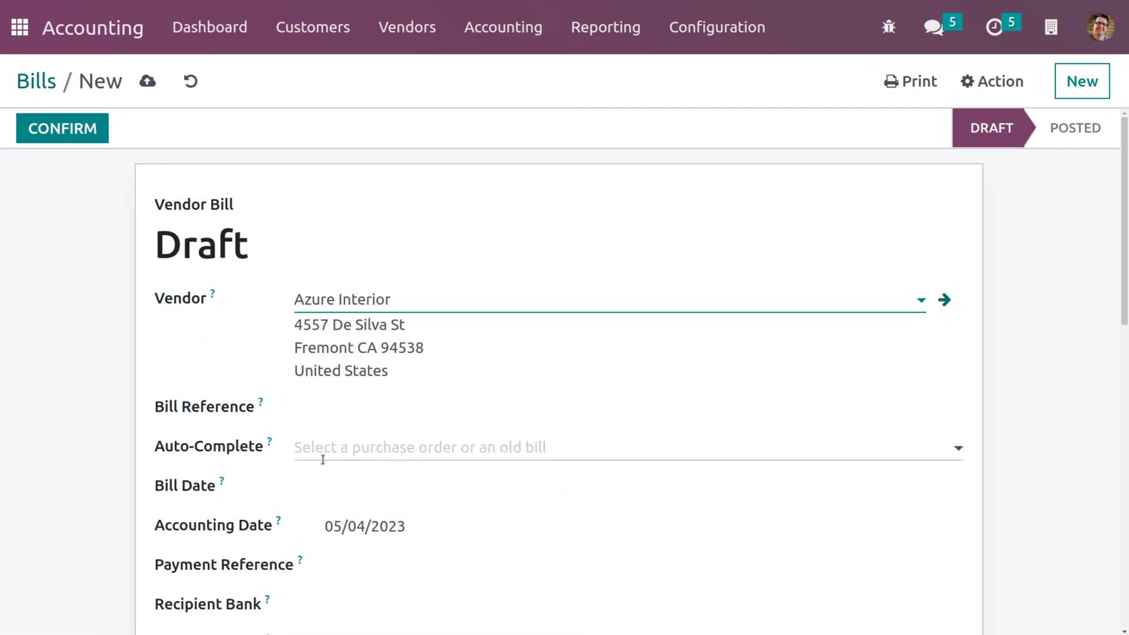
left_click(327, 482)
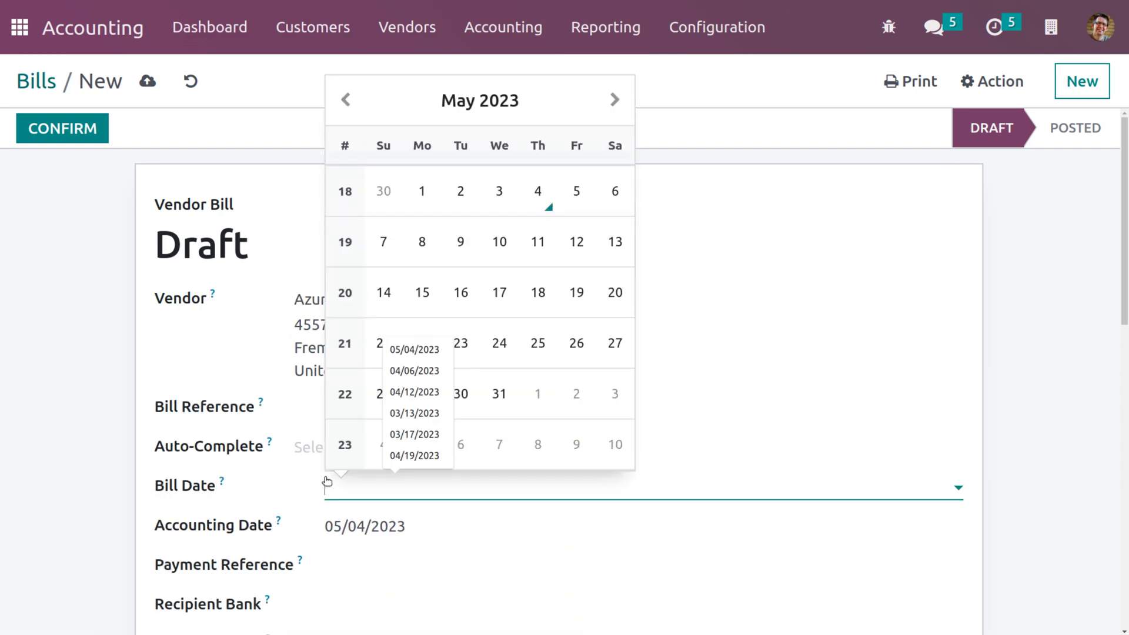
left_click(548, 202)
scroll(453, 434, "down", 8)
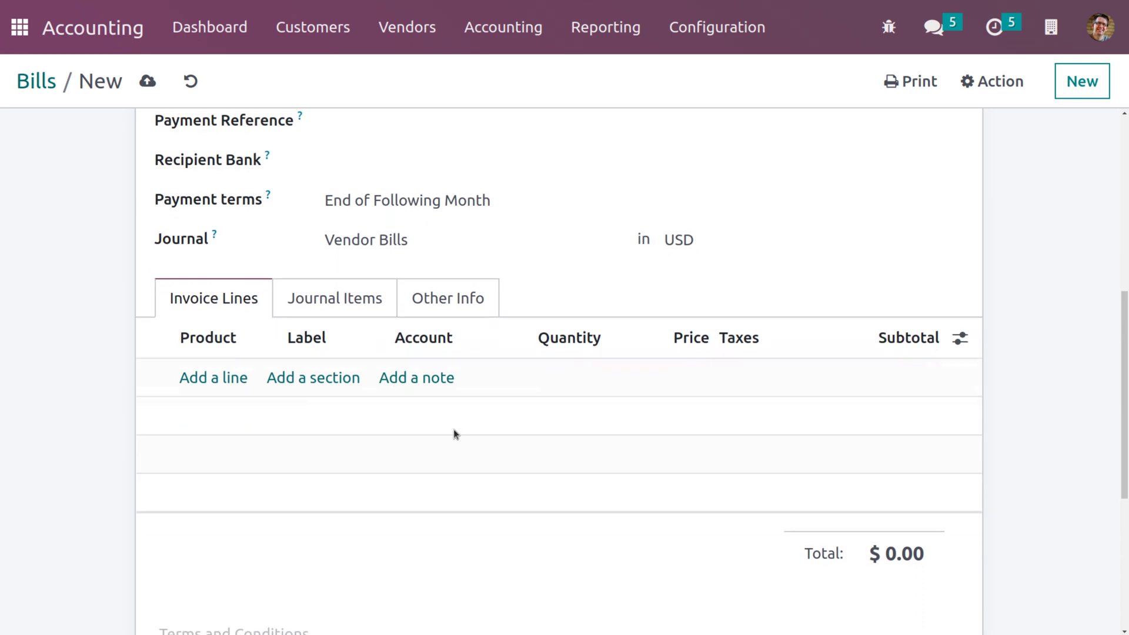
Add a tax-free line of 5 laptops booked to 1011011 Depreciation.
left_click(206, 374)
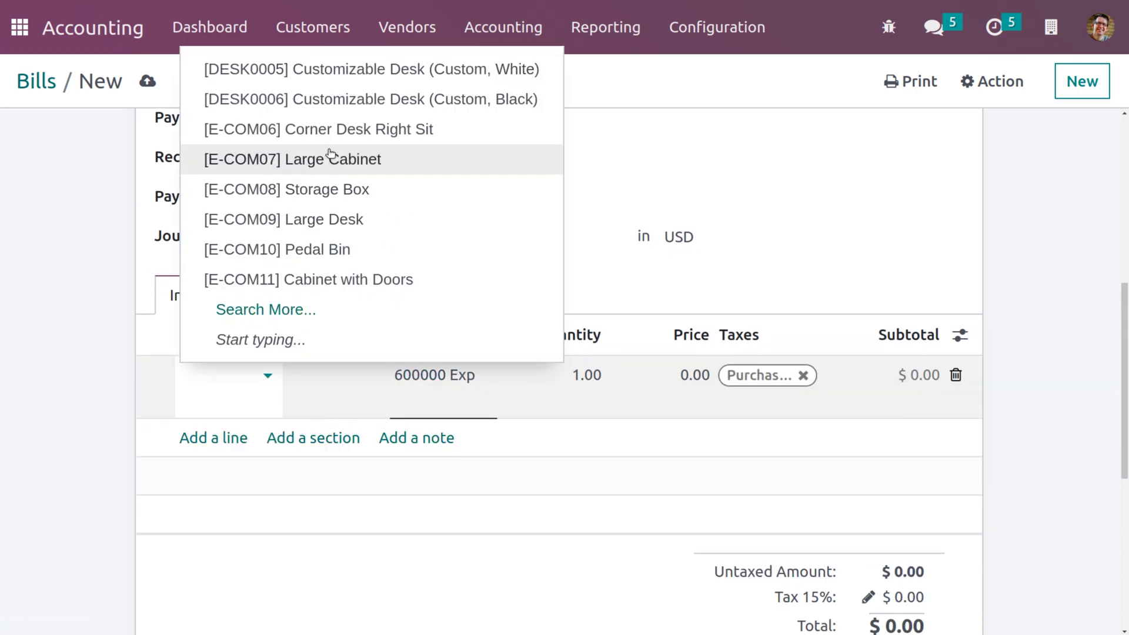
type("lapl")
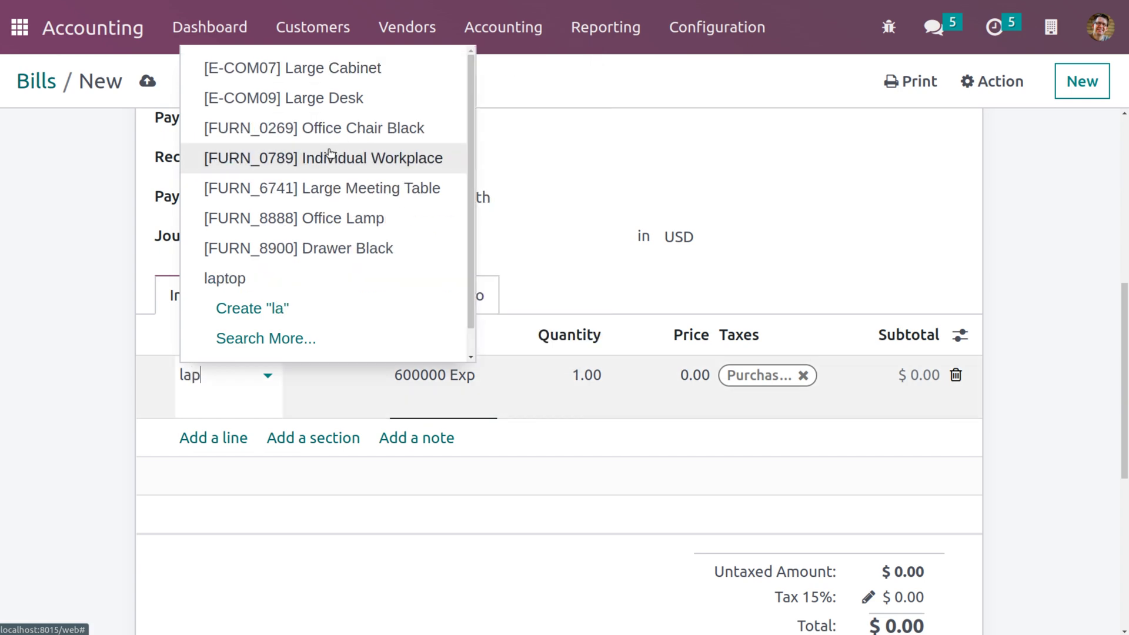
key("BackSpace")
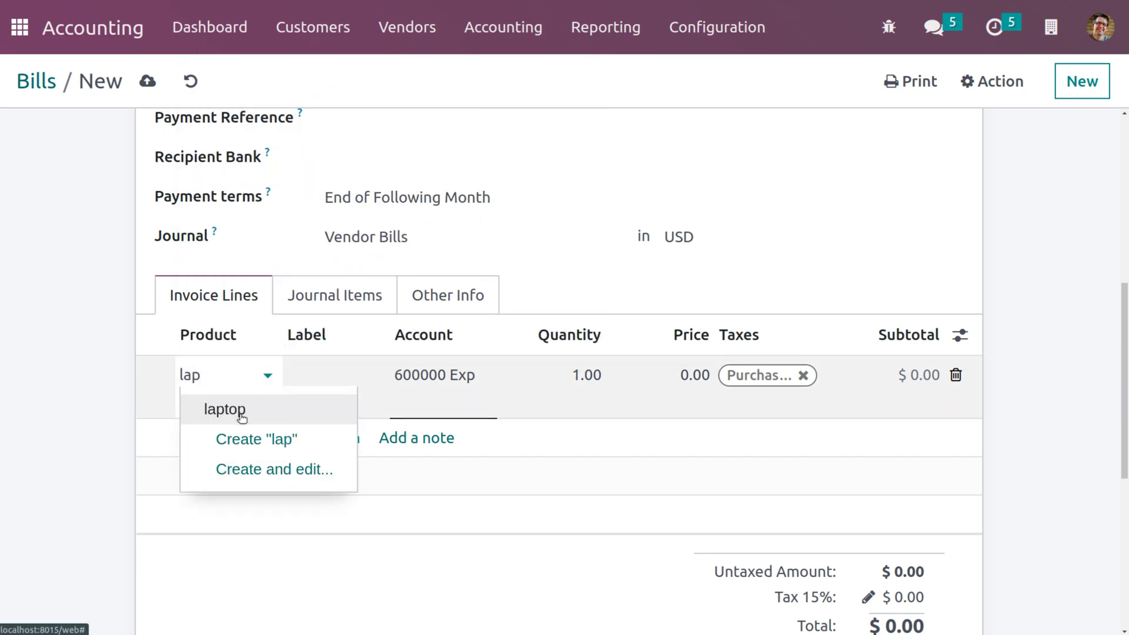
left_click(239, 415)
left_click(441, 376)
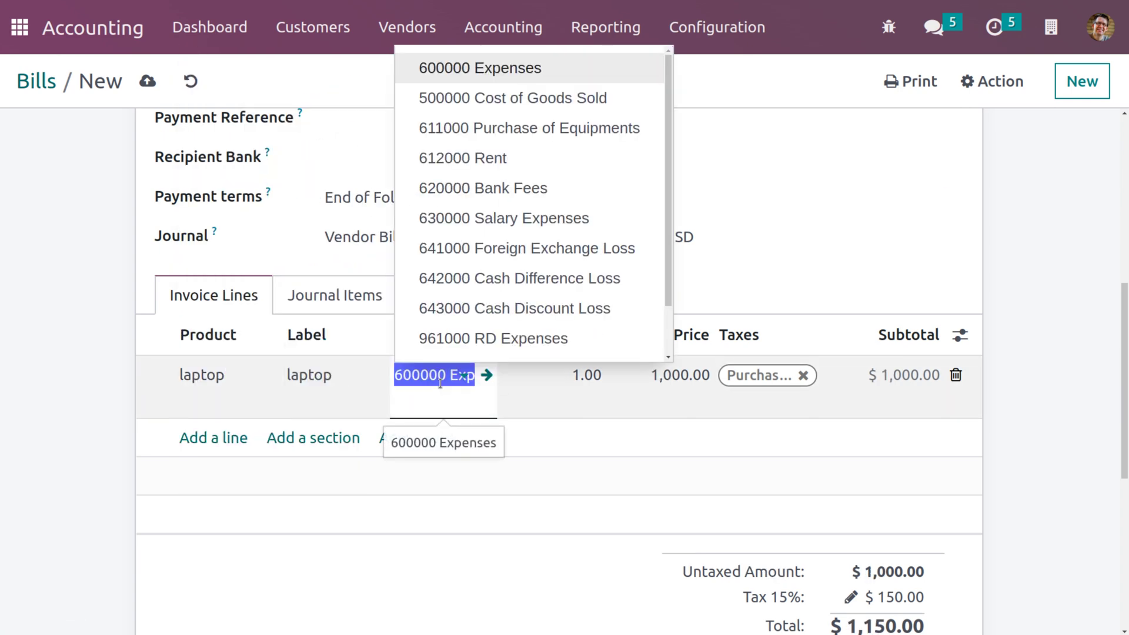
type("de")
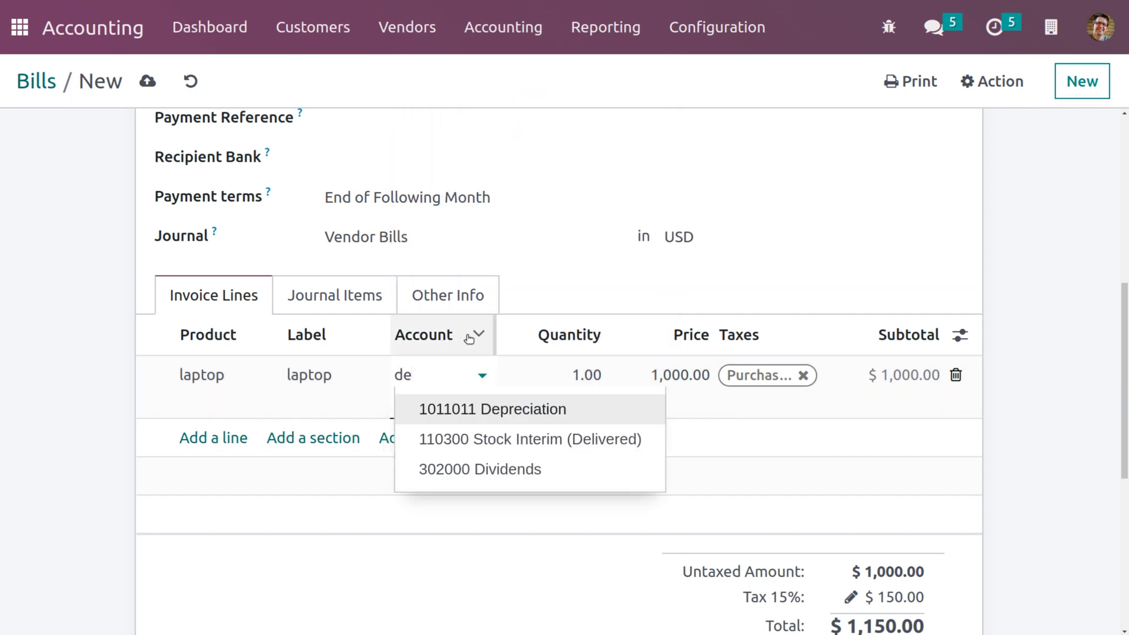
left_click(564, 408)
left_click(585, 373)
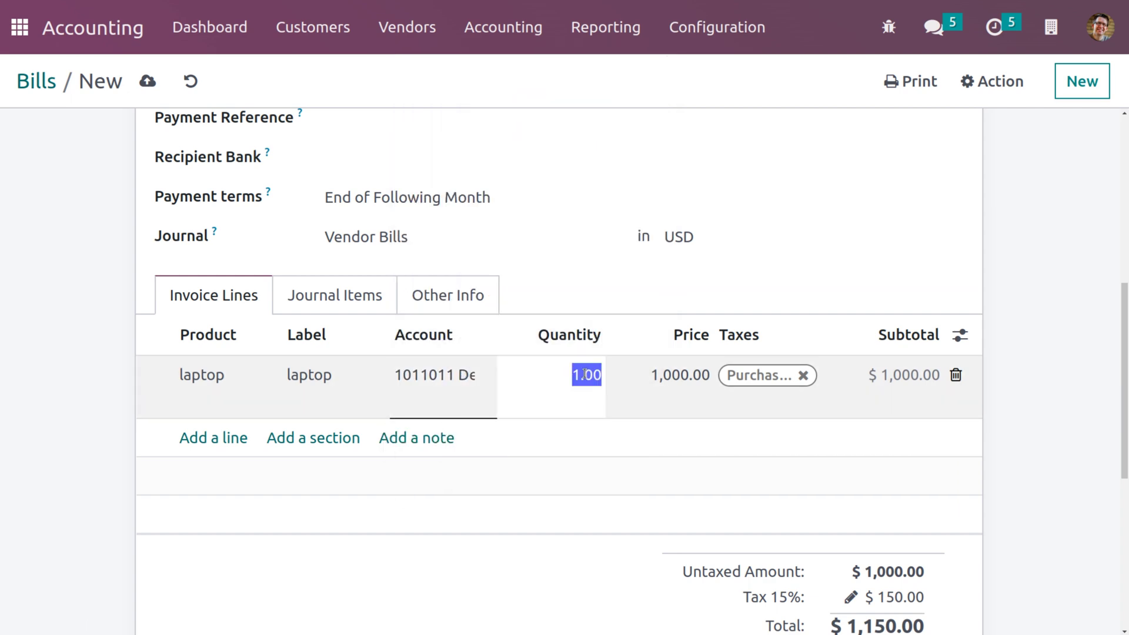
key("BackSpace")
type("5")
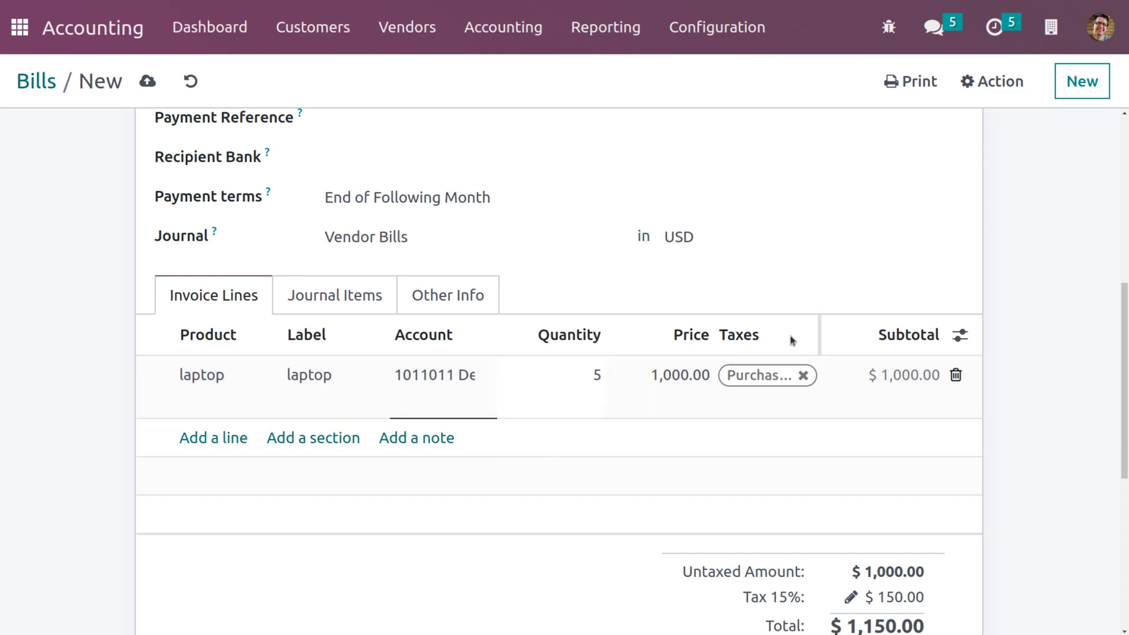
left_click(803, 375)
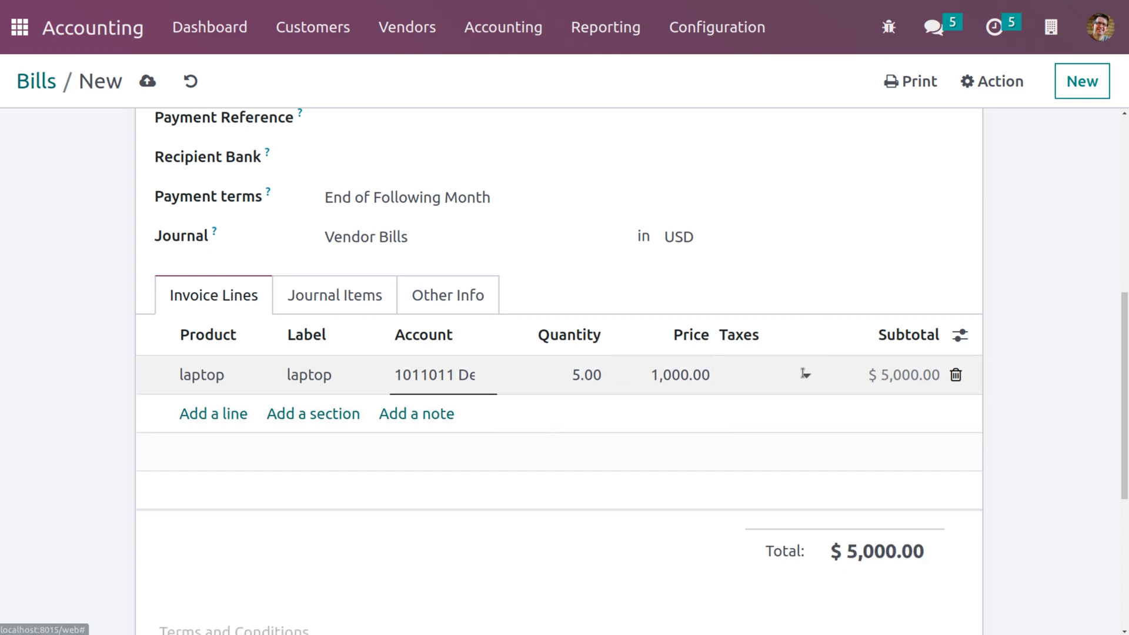
scroll(674, 222, "up", 8)
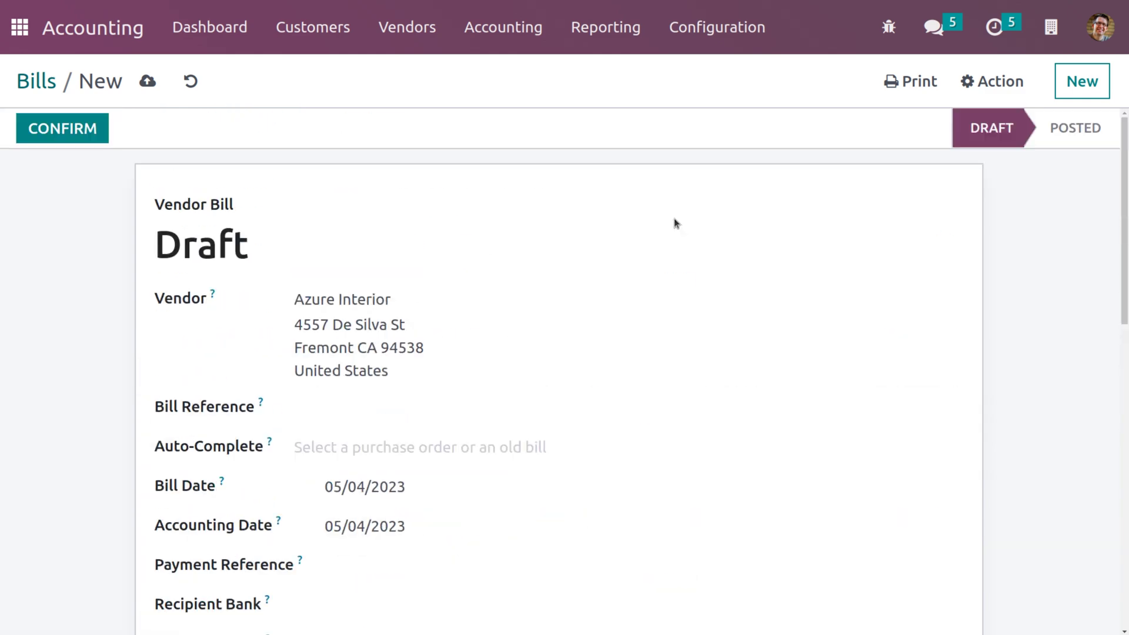
Save the laptop bill and confirm it, posting BILL/2023/05/0004.
left_click(148, 81)
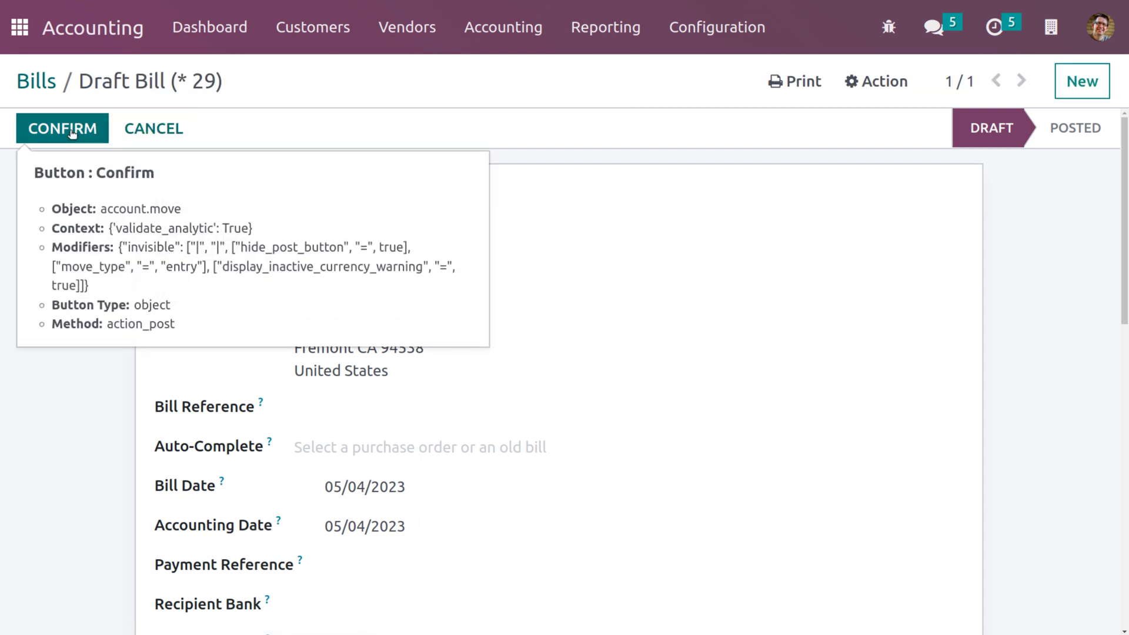
left_click(71, 133)
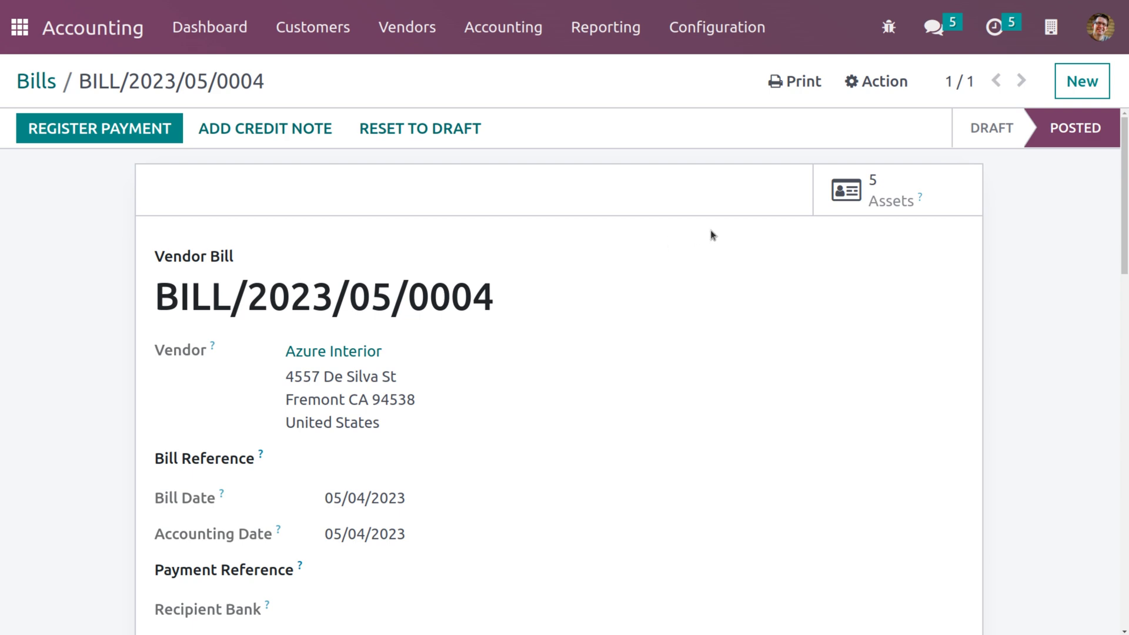
Open asset laptop (1 of 5) from the bill, view Modify Depreciation, and cancel without changes.
left_click(905, 194)
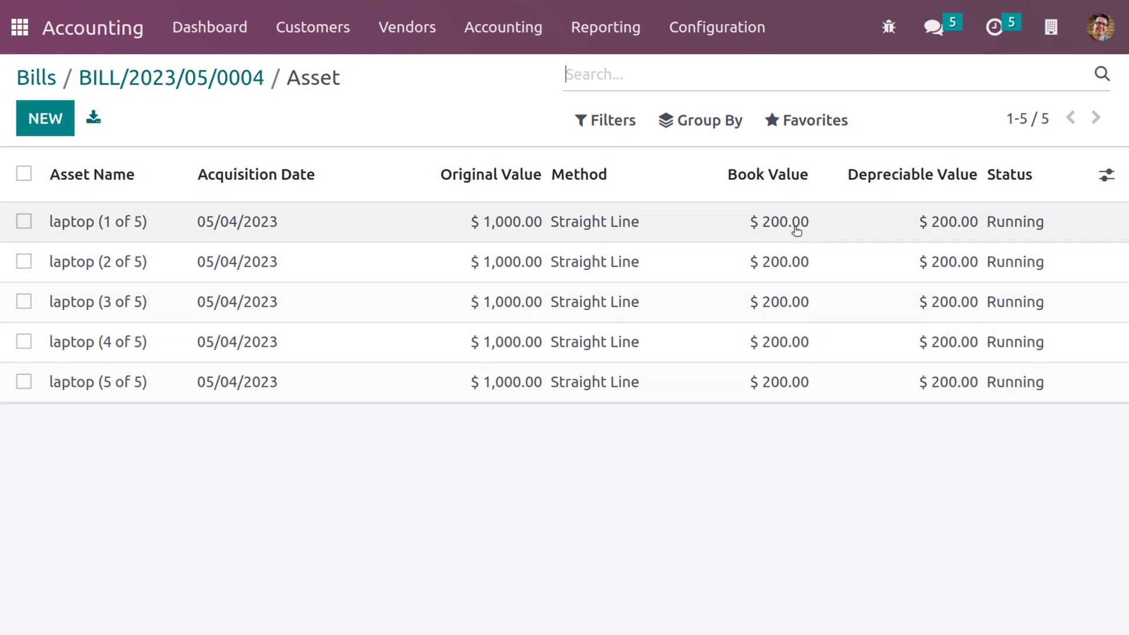
left_click(796, 230)
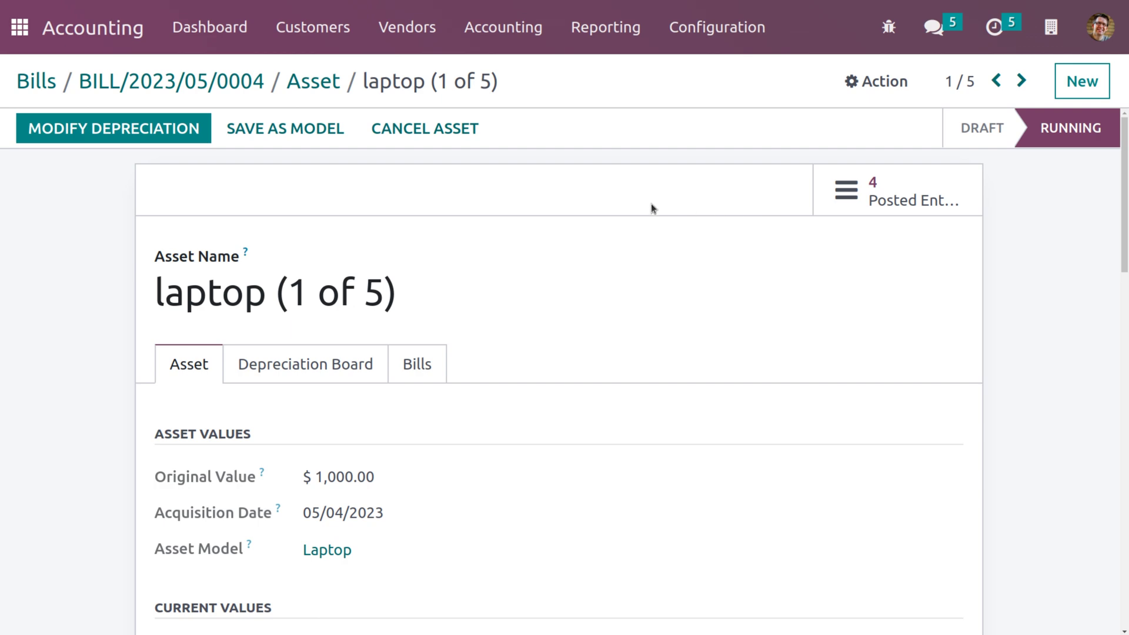
left_click(183, 131)
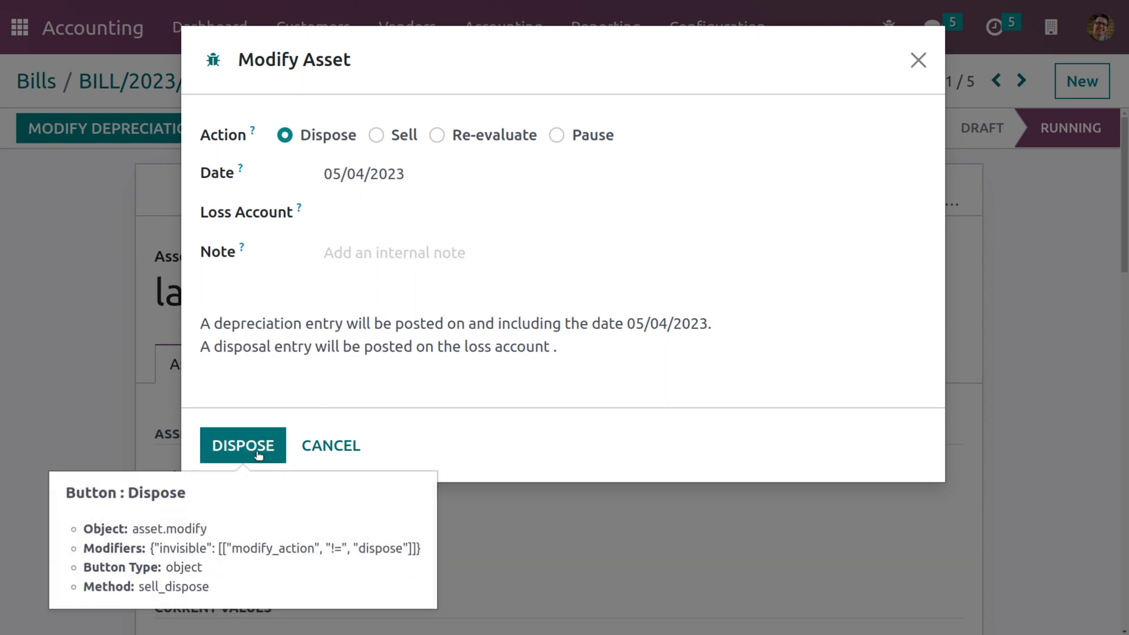
left_click(315, 445)
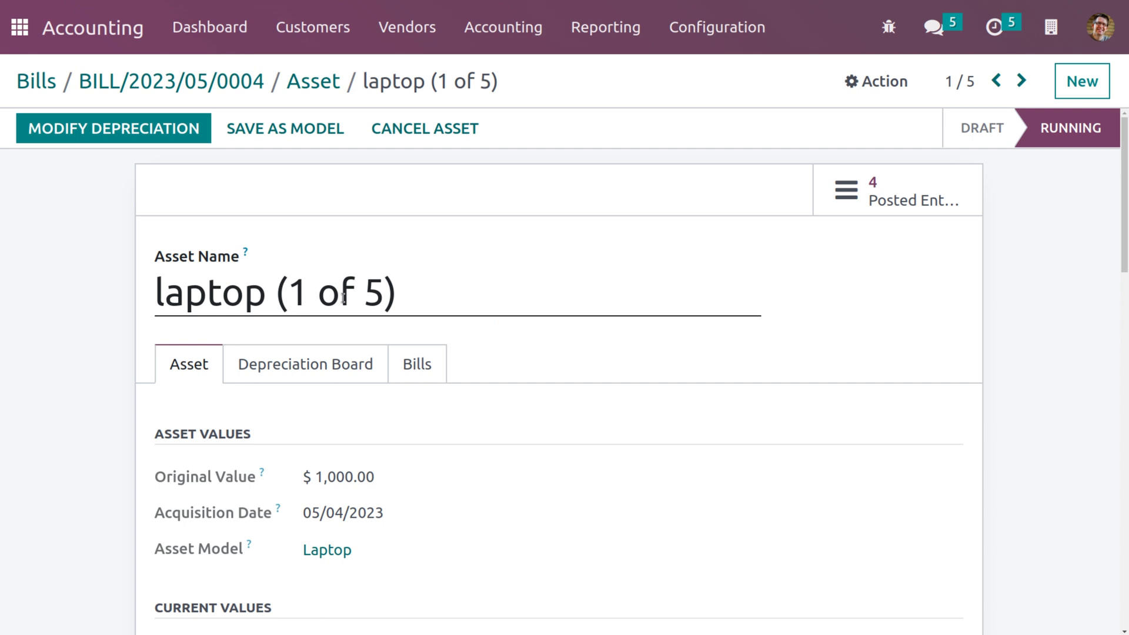